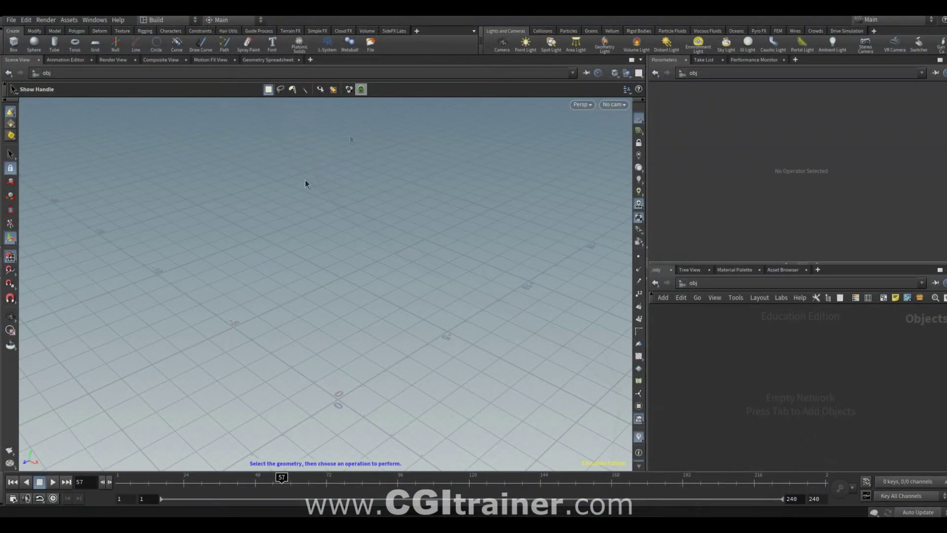
# Create a circle at the origin in the ZX plane with uniform scale 0.1 and 20 divisions.
pyautogui.click(154, 46)
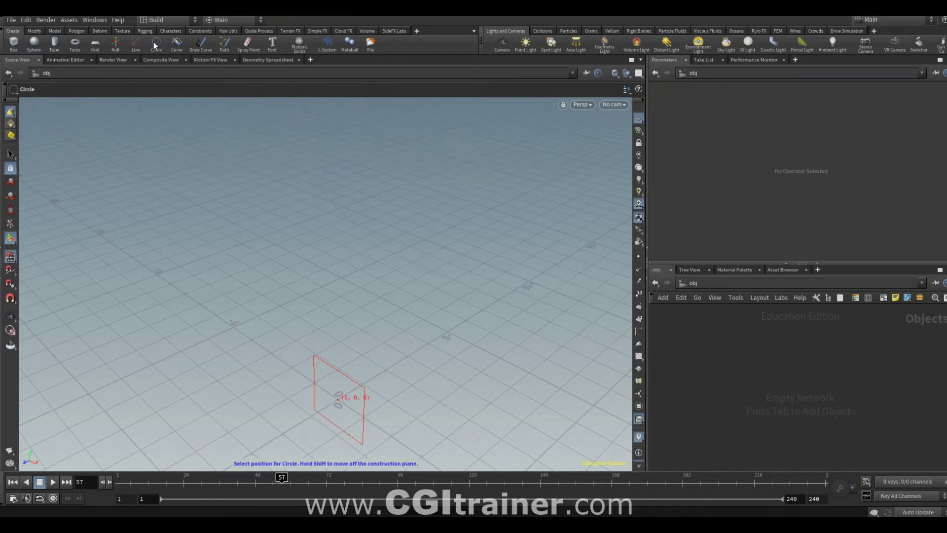
pyautogui.click(339, 397)
pyautogui.click(750, 118)
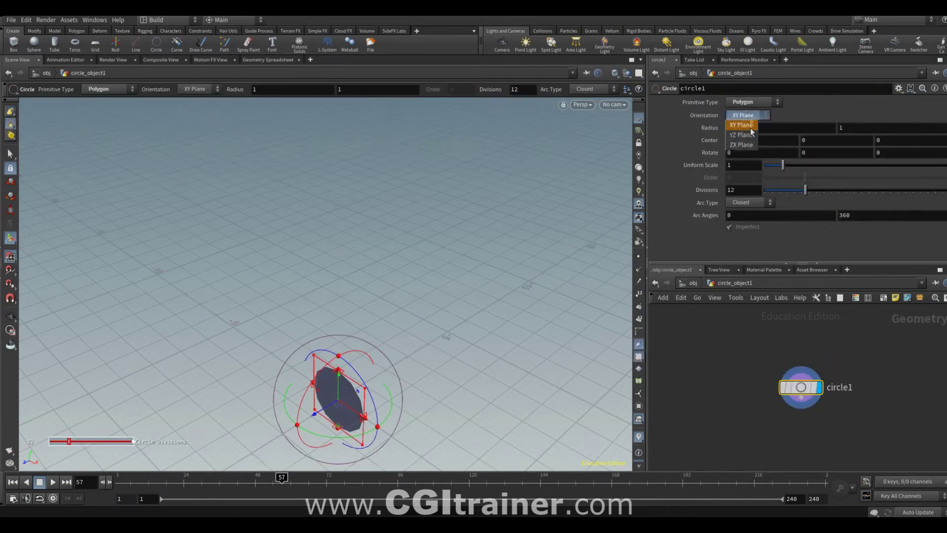
pyautogui.doubleClick(740, 165)
pyautogui.write('0.1')
pyautogui.press('Return')
pyautogui.doubleClick(745, 190)
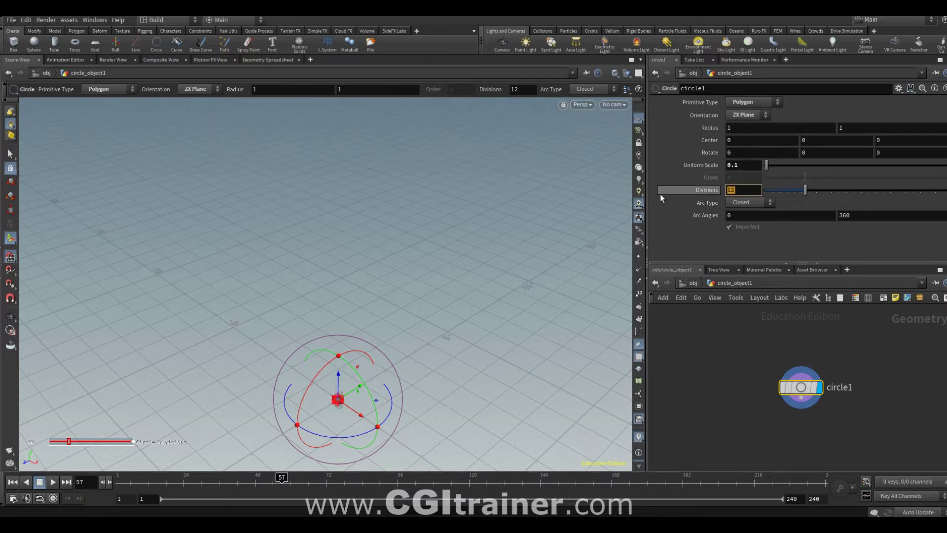
pyautogui.write('20')
pyautogui.press('Return')
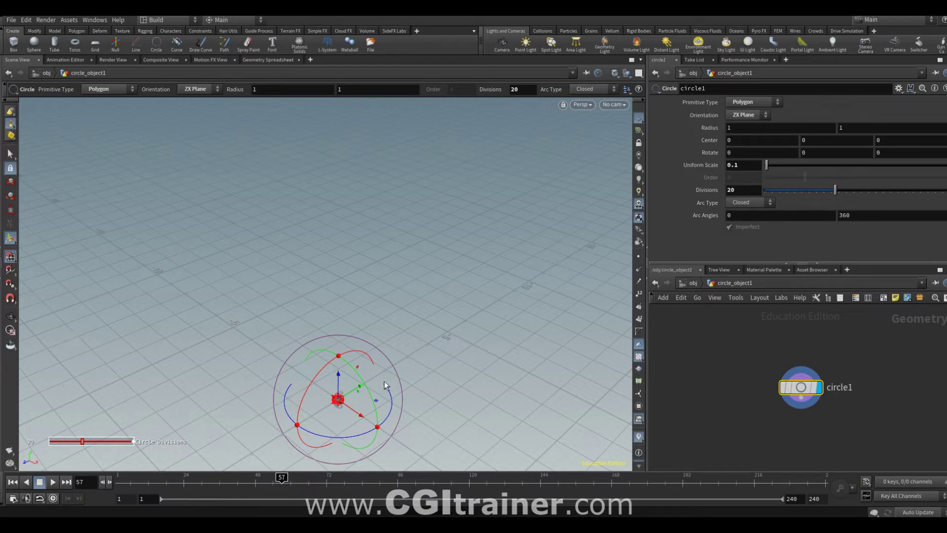
# Frame the circle in the viewport and move the circle1 node aside in the network.
pyautogui.press('f')
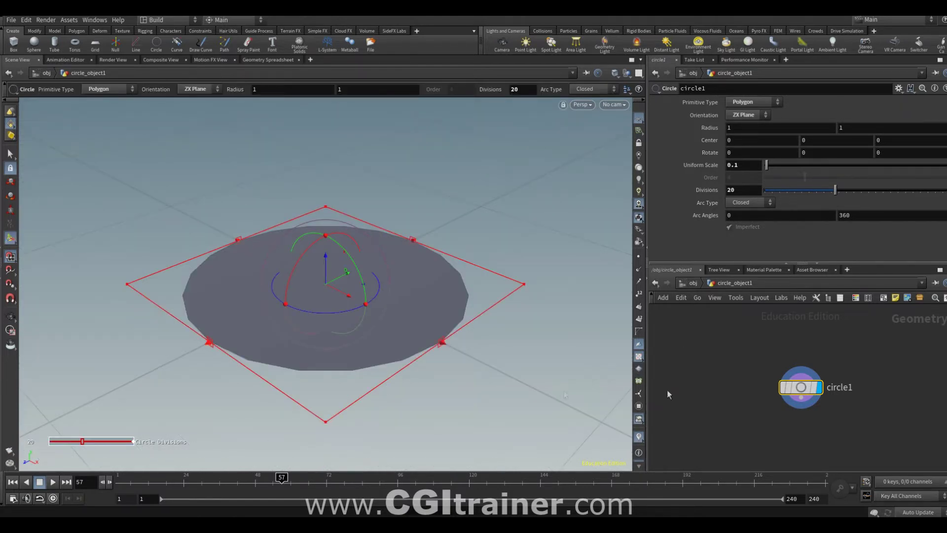
pyautogui.moveTo(806, 388); pyautogui.dragTo(683, 350)
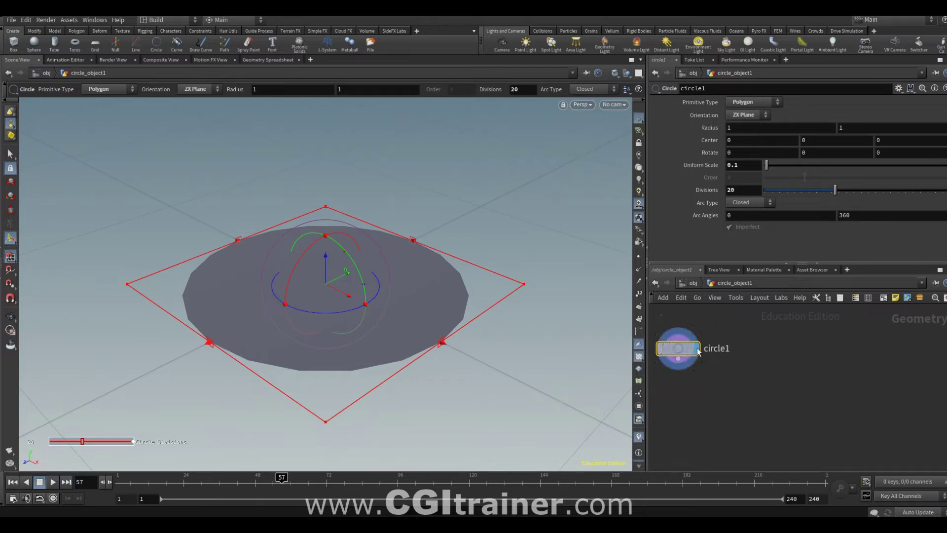
pyautogui.click(678, 359)
# Branch a circle2 node from circle1 and set its divisions to 3, forming a triangle.
pyautogui.click(821, 343)
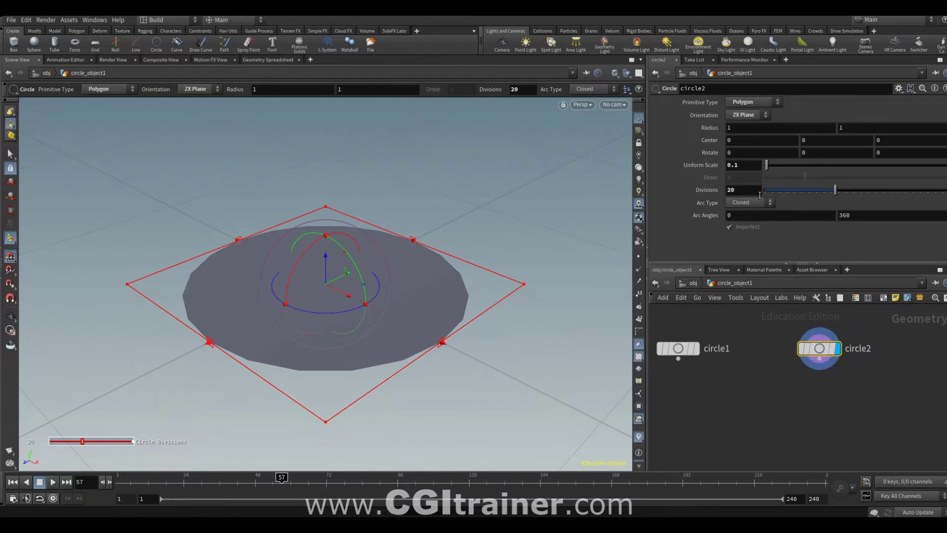
pyautogui.click(742, 189)
pyautogui.write('3')
pyautogui.press('Return')
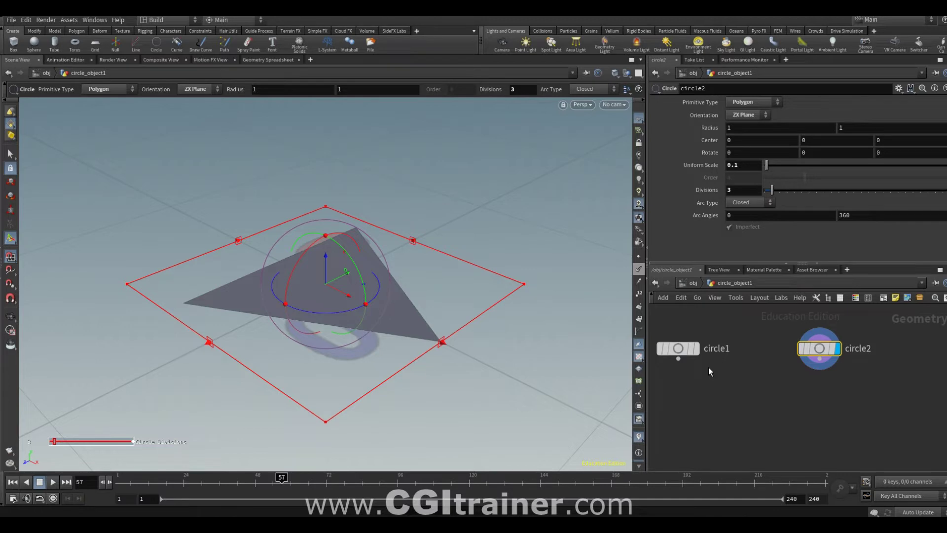
pyautogui.press('Tab')
# Add a Copy to Points node with circle1 as source and circle2 as target points.
pyautogui.write('c')
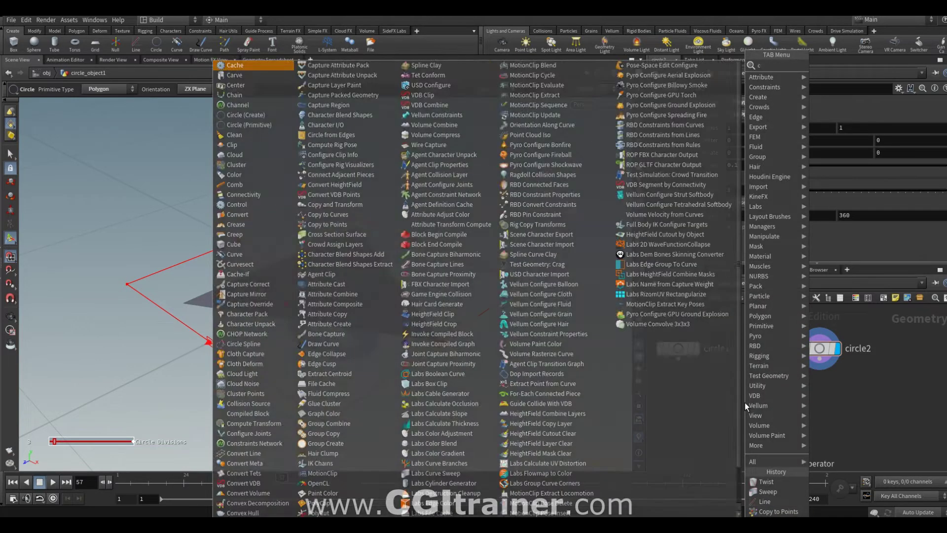
pyautogui.write('optp')
pyautogui.press('Return')
pyautogui.click(749, 403)
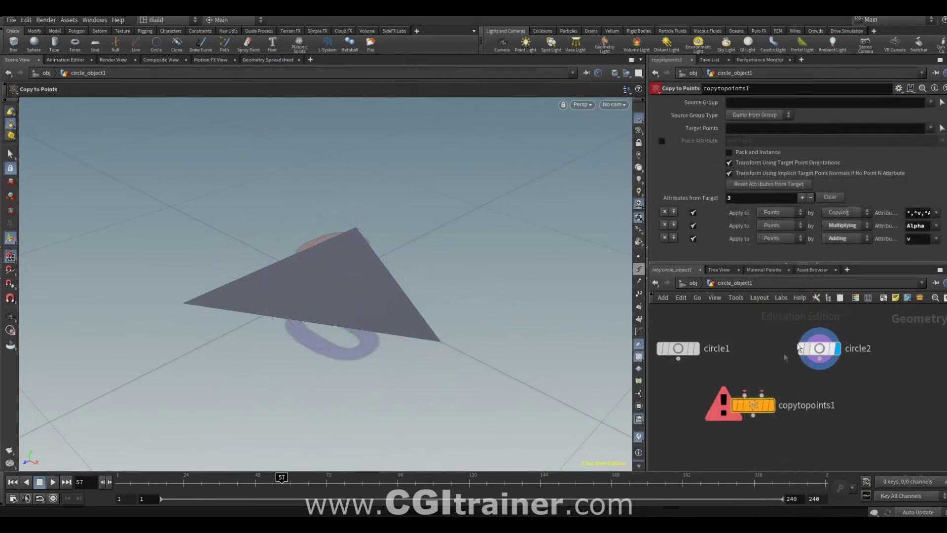
pyautogui.moveTo(762, 393); pyautogui.dragTo(854, 374)
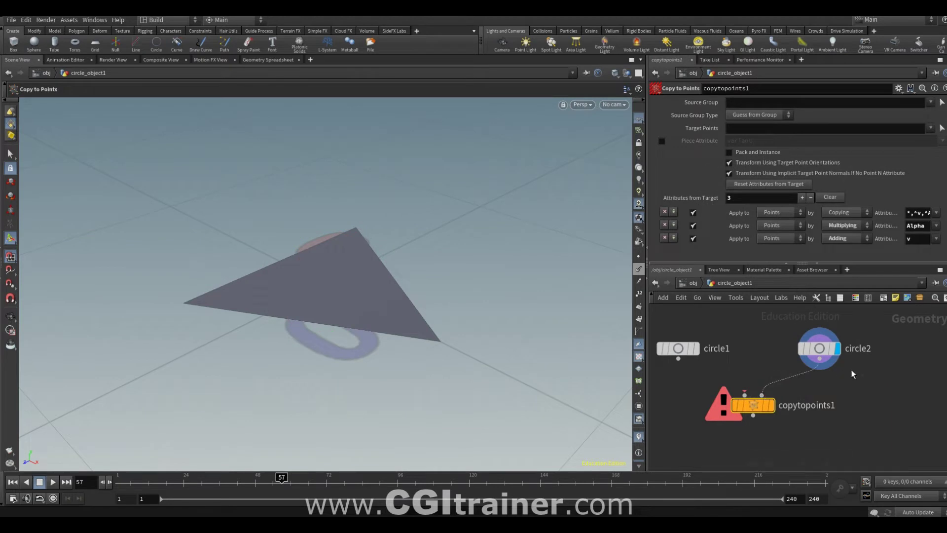
pyautogui.moveTo(745, 393); pyautogui.dragTo(679, 359)
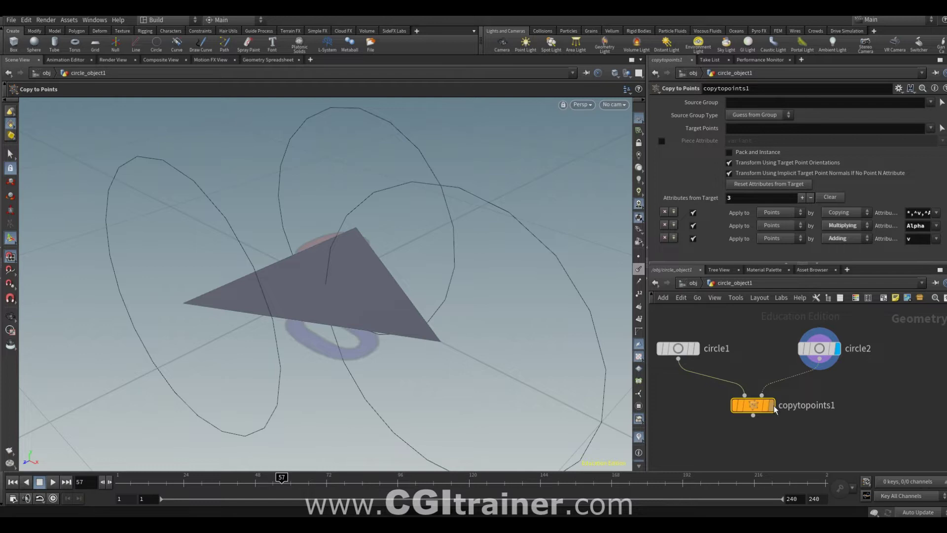
pyautogui.click(769, 405)
# Turn off Implicit Target Point Normals so copies lie flat, and set circle2's scale to 0.114.
pyautogui.click(741, 171)
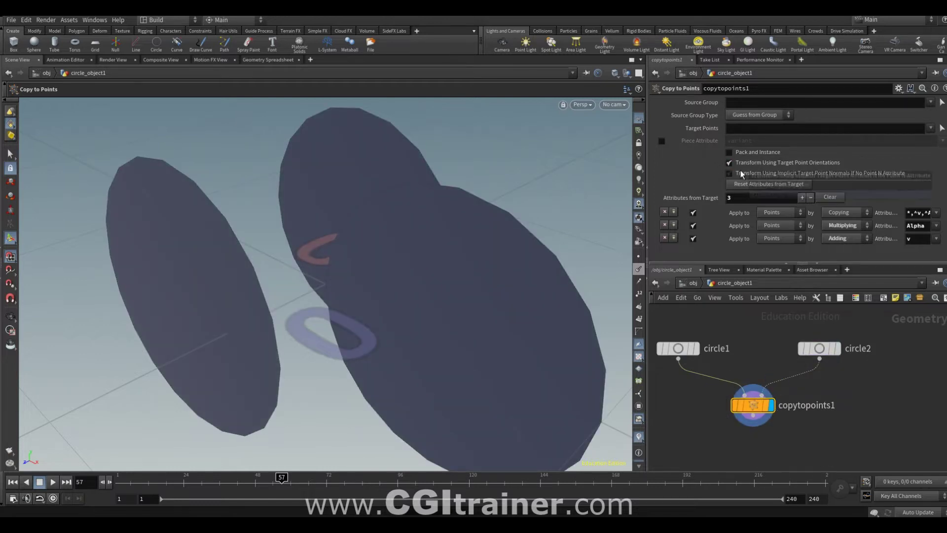
pyautogui.click(828, 350)
pyautogui.moveTo(740, 199)
pyautogui.mouseDown(button='middle')
pyautogui.moveTo(760, 203)
pyautogui.moveTo(378, 276)
pyautogui.mouseUp(button='middle')
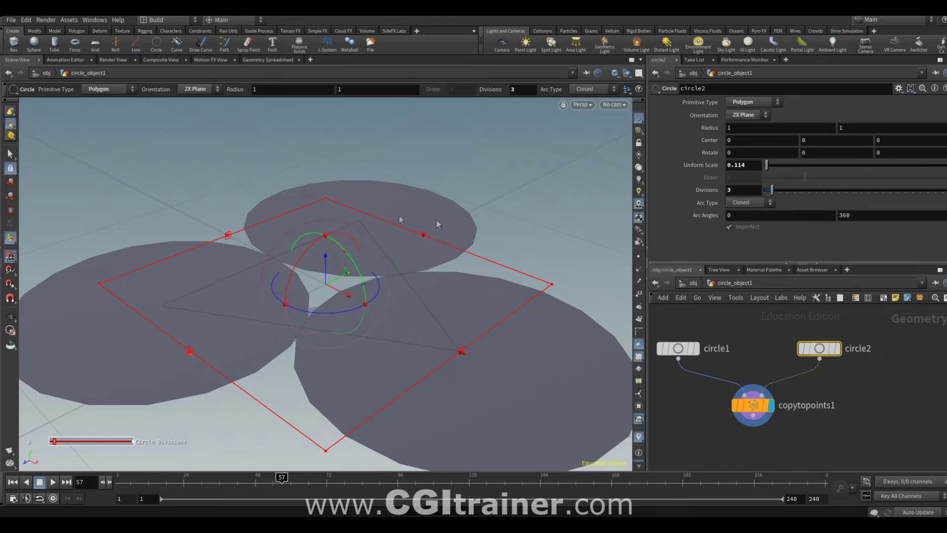
pyautogui.moveTo(916, 379); pyautogui.dragTo(859, 367, button='middle')
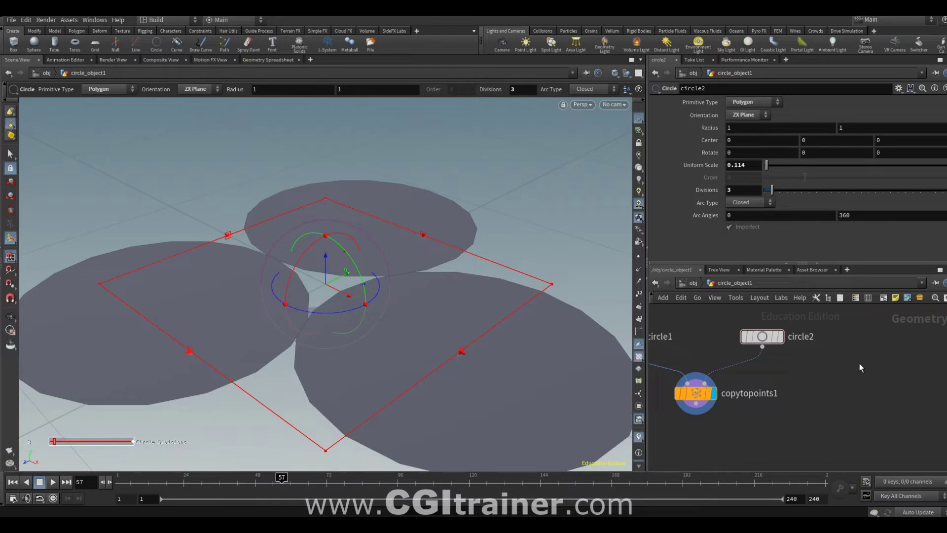
# Add a line1 node to the network.
pyautogui.press('Tab')
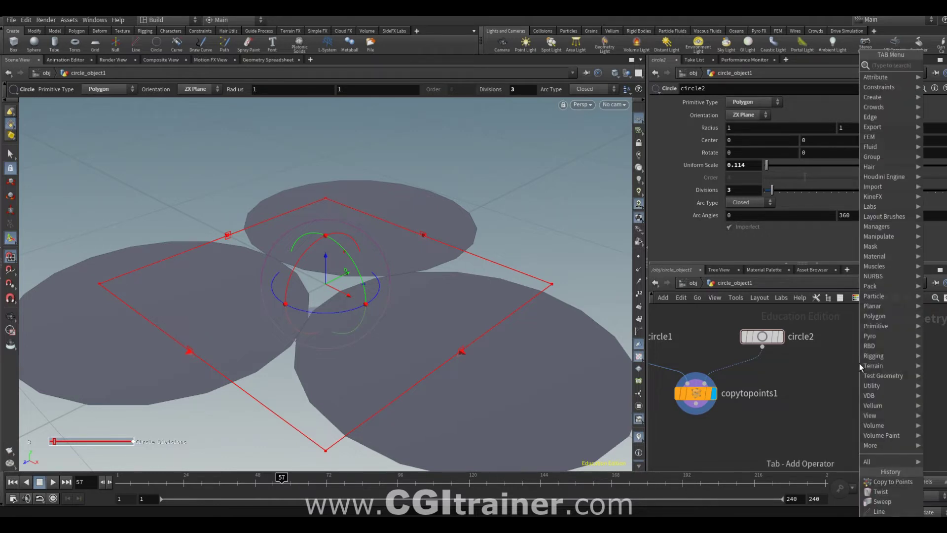
pyautogui.write('lin')
pyautogui.press('Return')
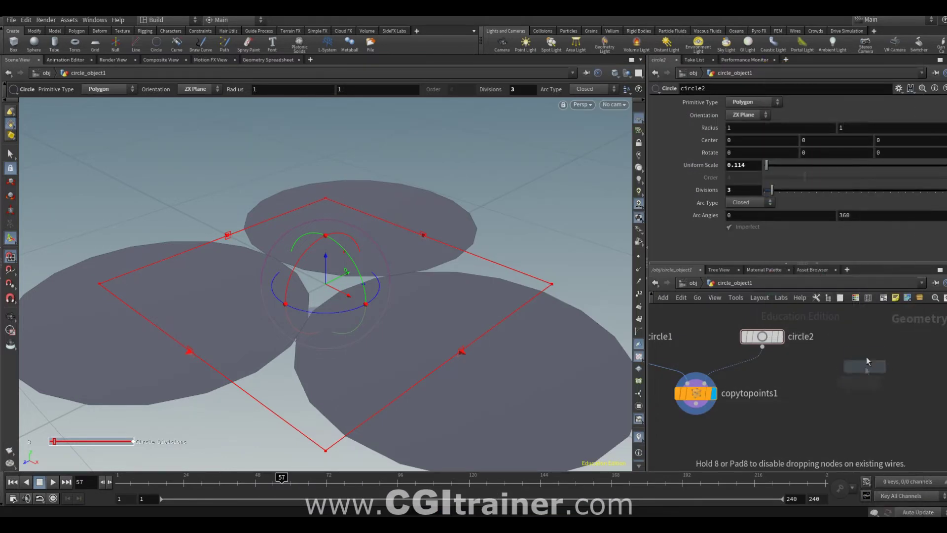
pyautogui.click(867, 356)
# Add sweep1 fed by copytopoints1 and line1, displaying the swept tubes.
pyautogui.press('Tab')
pyautogui.write('q')
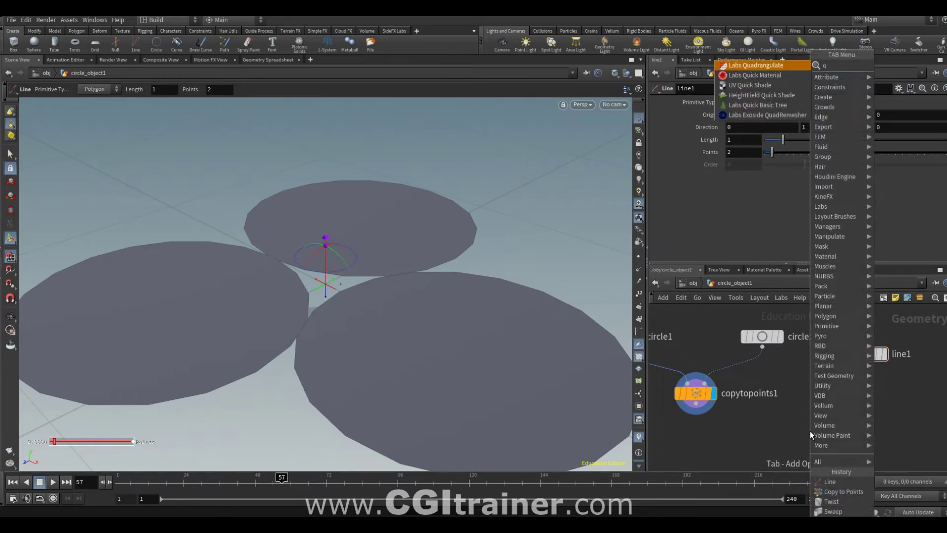
pyautogui.click(833, 511)
pyautogui.click(779, 433)
pyautogui.click(770, 423)
pyautogui.click(696, 412)
pyautogui.click(787, 423)
pyautogui.click(866, 364)
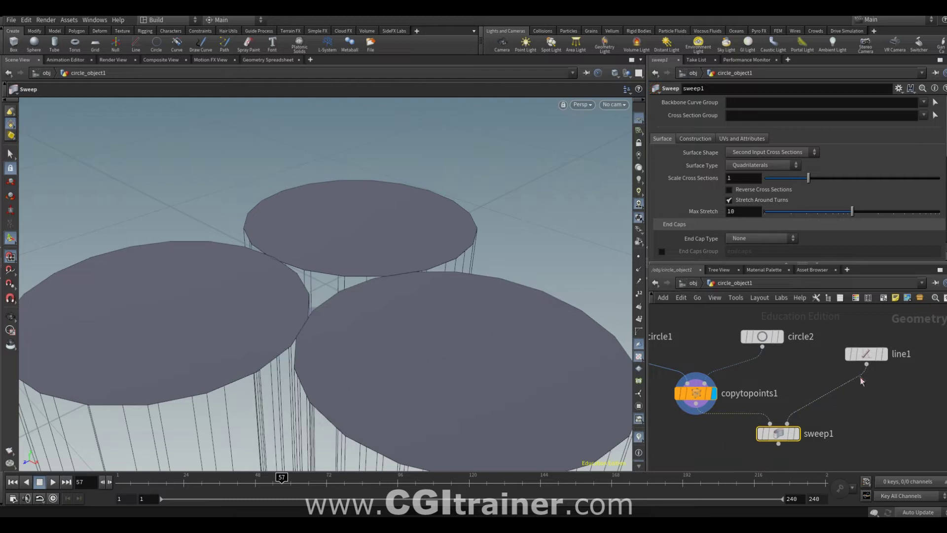
pyautogui.click(796, 434)
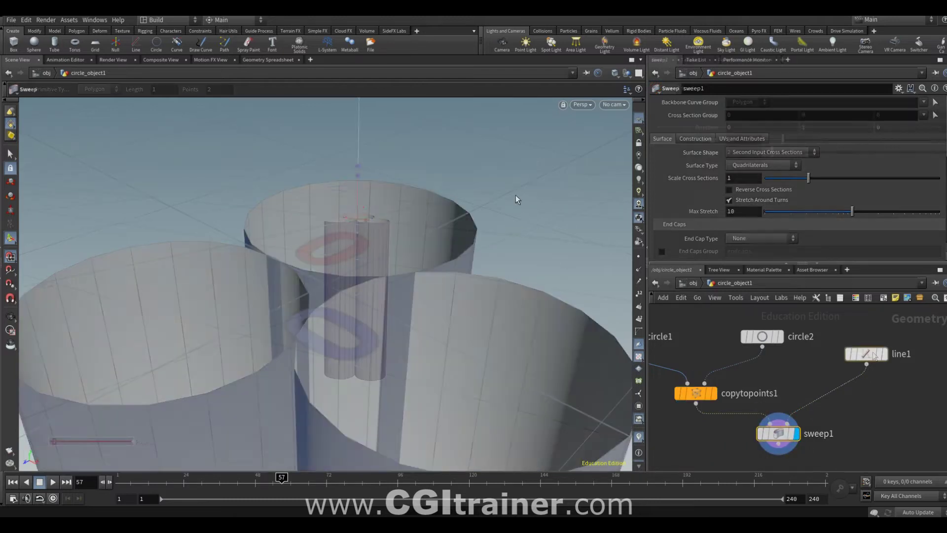
# Select line1 to edit its parameters.
pyautogui.click(867, 354)
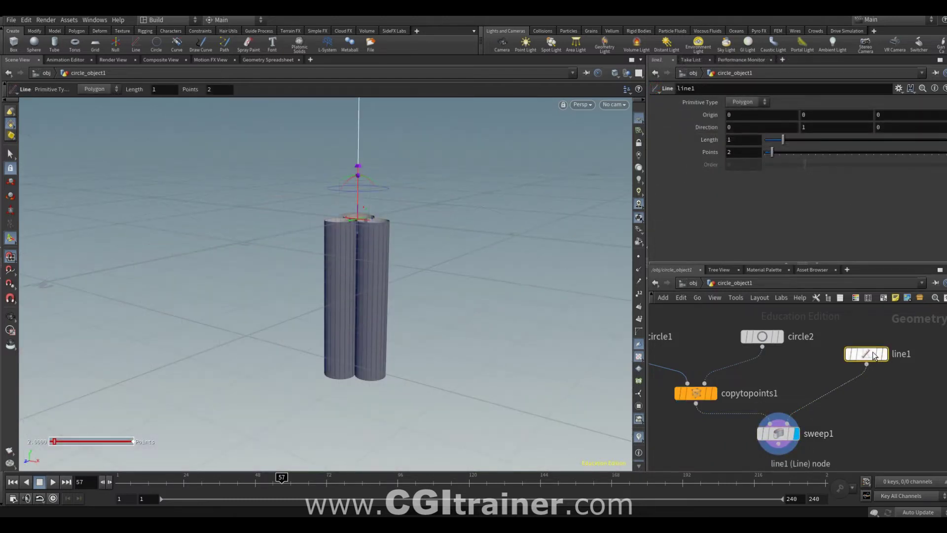
# Drive line1's Points with the expression ch("dist")*10 referencing its Length.
pyautogui.rightClick(712, 141)
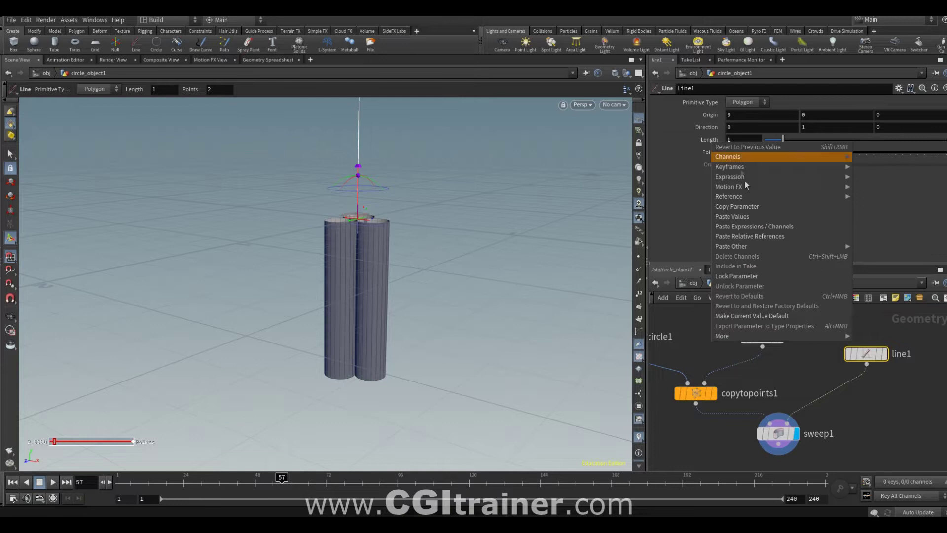
pyautogui.click(744, 205)
pyautogui.moveTo(772, 152); pyautogui.dragTo(807, 153)
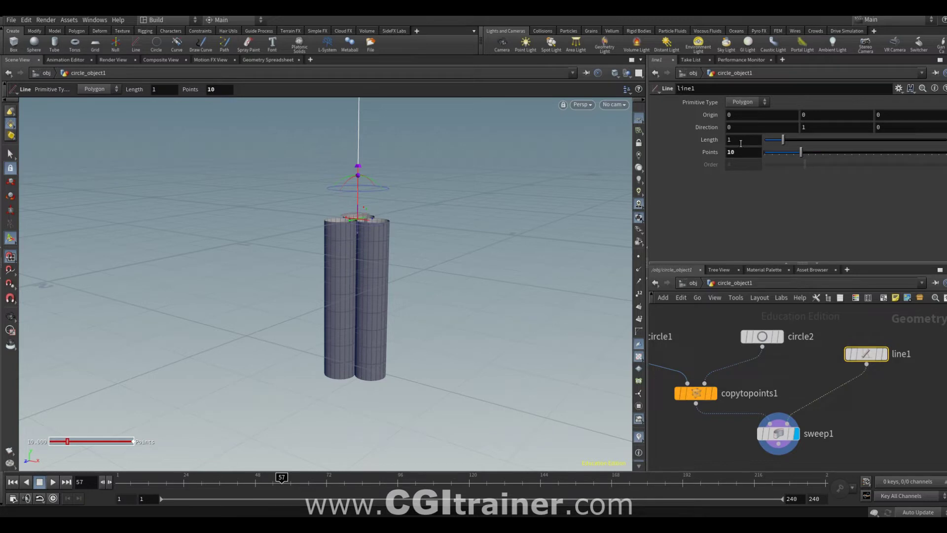
pyautogui.click(728, 151)
pyautogui.rightClick(728, 152)
pyautogui.click(764, 240)
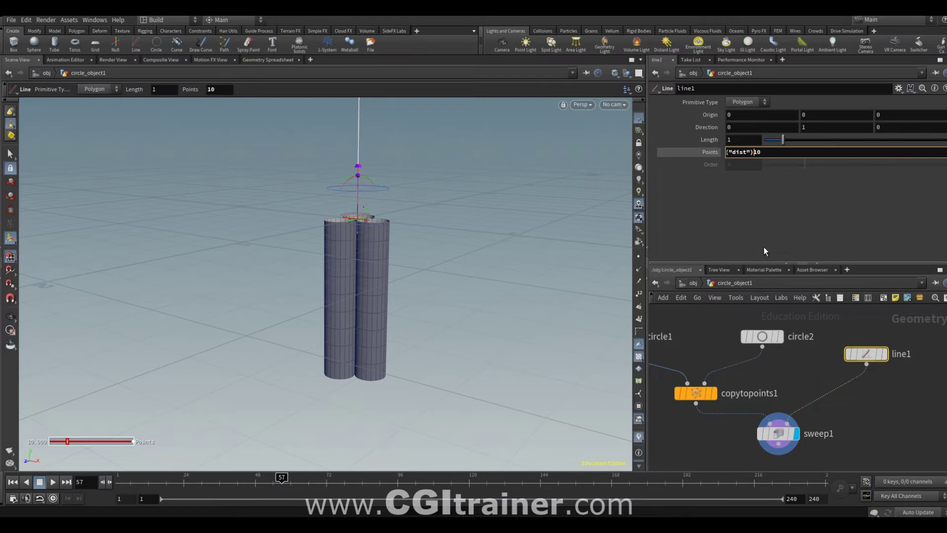
pyautogui.write('*')
pyautogui.press('Home')
pyautogui.write('ch')
pyautogui.press('Return')
# Set line1's length to 1.
pyautogui.moveTo(783, 140)
pyautogui.mouseDown()
pyautogui.moveTo(798, 151)
pyautogui.moveTo(775, 155)
pyautogui.moveTo(783, 158)
pyautogui.mouseUp()
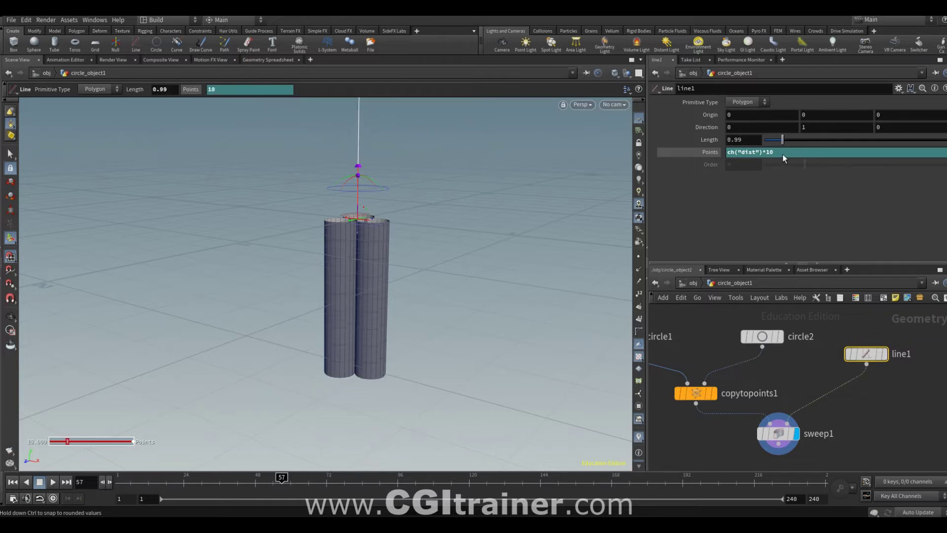
pyautogui.doubleClick(743, 139)
pyautogui.write('1')
pyautogui.press('Return')
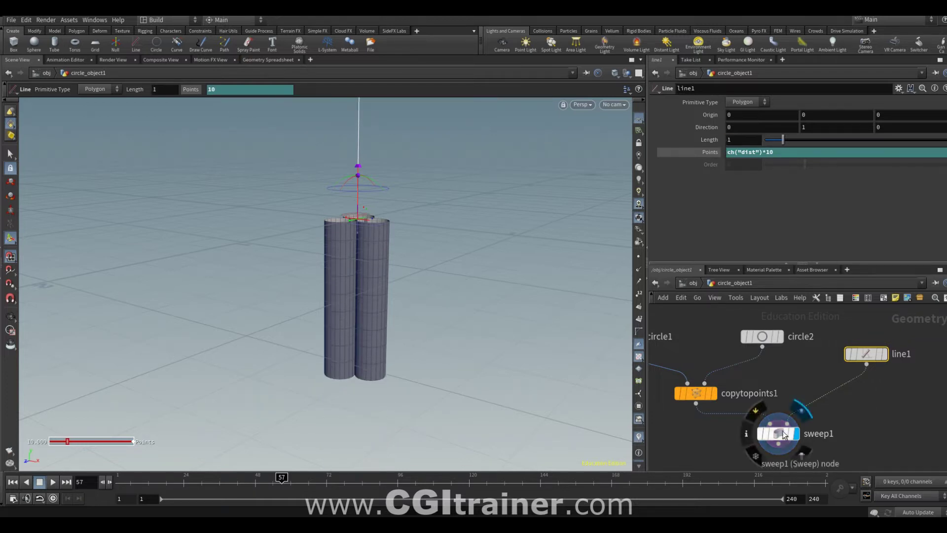
# Set sweep1's cross-section scale to -1 and orbit to inspect the tubes.
pyautogui.click(779, 433)
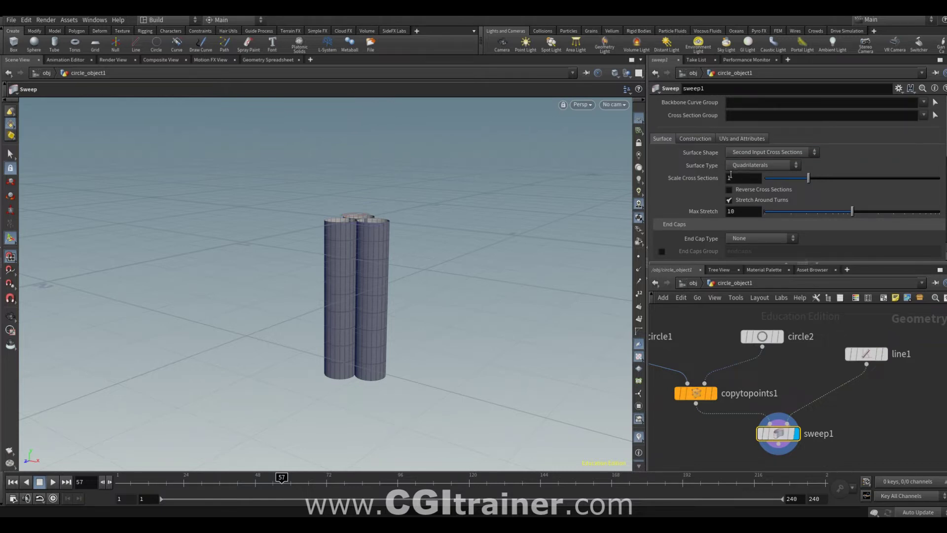
pyautogui.write('-')
pyautogui.press('Return')
pyautogui.press('Escape')
pyautogui.moveTo(256, 286)
pyautogui.mouseDown()
pyautogui.moveTo(336, 292)
pyautogui.moveTo(316, 306)
pyautogui.mouseUp()
pyautogui.press('Return')
pyautogui.scroll(-3, 750, 425)
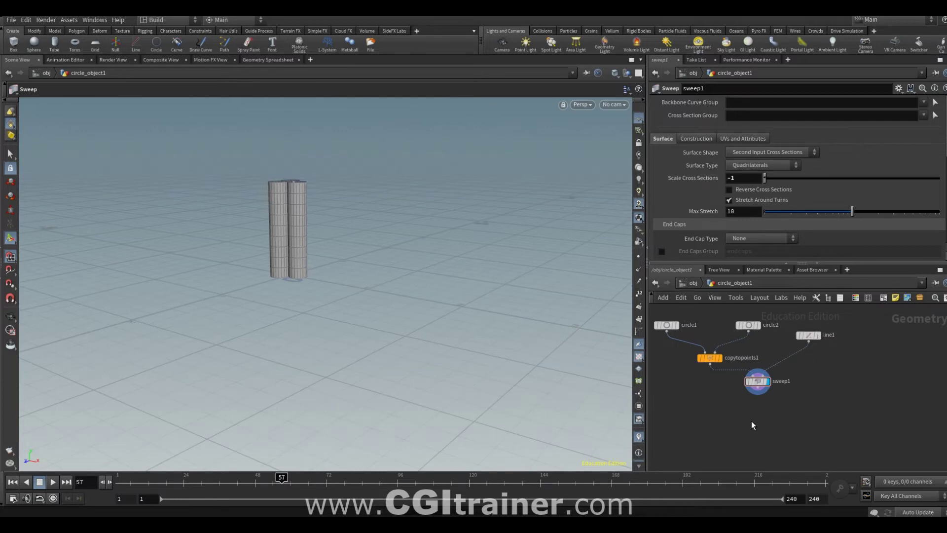
pyautogui.press('Tab')
# Add a Twist node below sweep1 with capture direction 0, 1, 0.
pyautogui.write('twist')
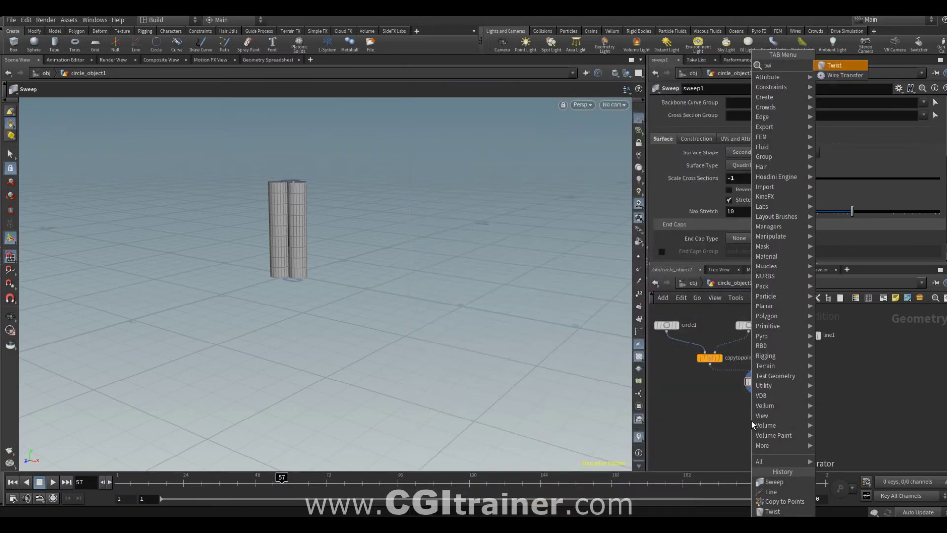
pyautogui.press('Return')
pyautogui.scroll(-3, 811, 194)
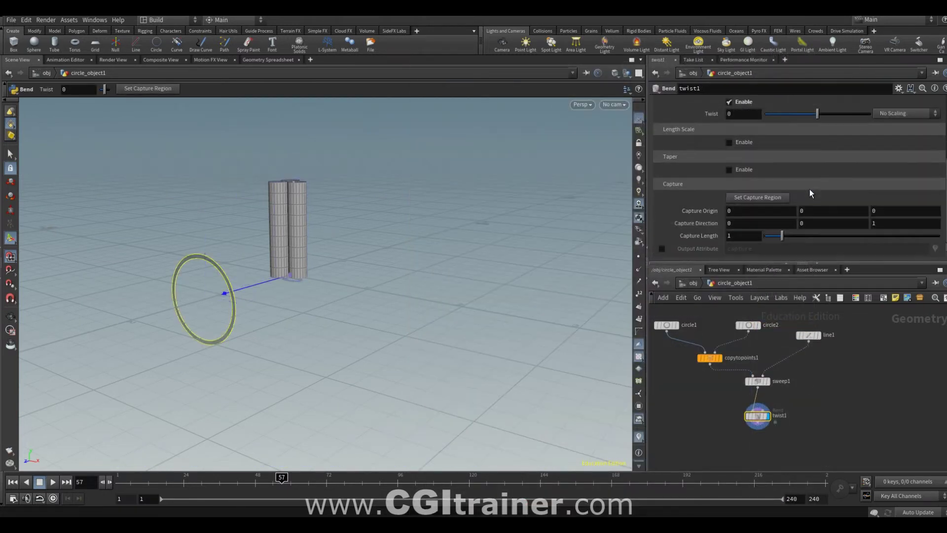
pyautogui.click(754, 198)
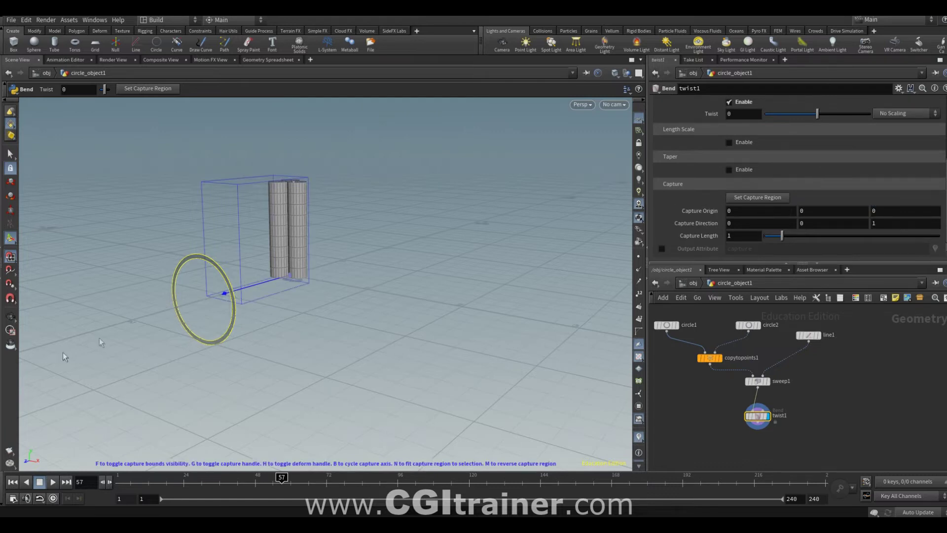
pyautogui.doubleClick(905, 223)
pyautogui.write('0')
pyautogui.hotkey('shift', 'Tab')
pyautogui.write('1')
pyautogui.press('Return')
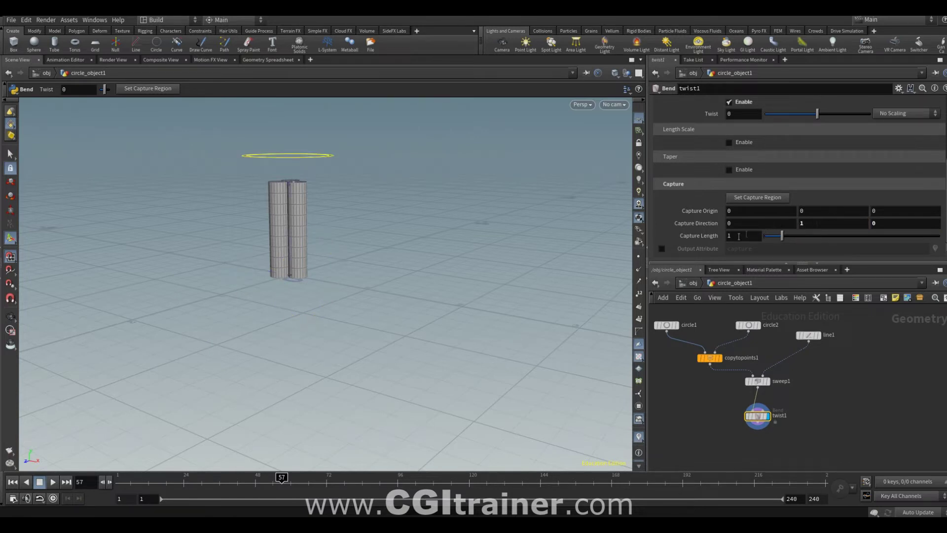
# Set capture length to ch("../line1/dist") and twist to ch("../line1/dist")*180.
pyautogui.moveTo(808, 335)
pyautogui.rightClick(688, 235)
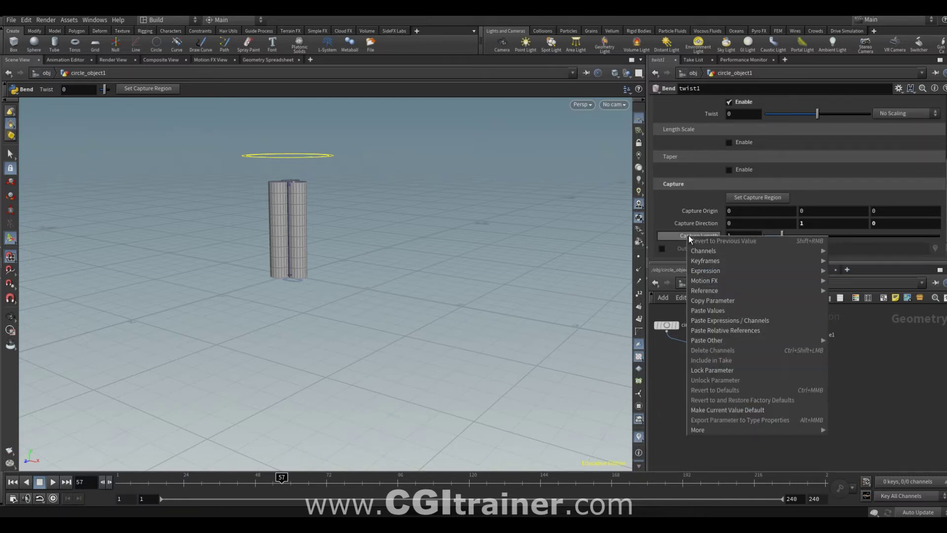
pyautogui.click(713, 329)
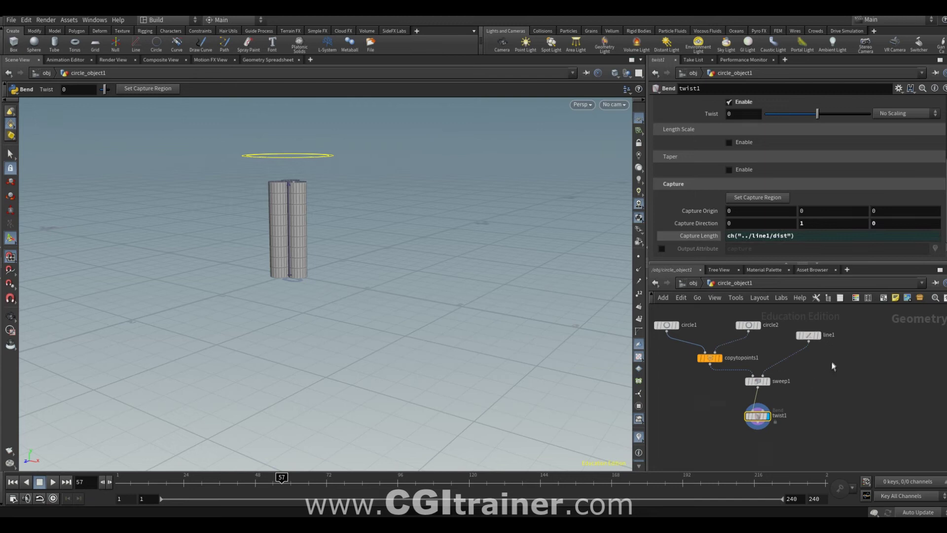
pyautogui.scroll(2, 819, 168)
pyautogui.moveTo(819, 167); pyautogui.dragTo(871, 166)
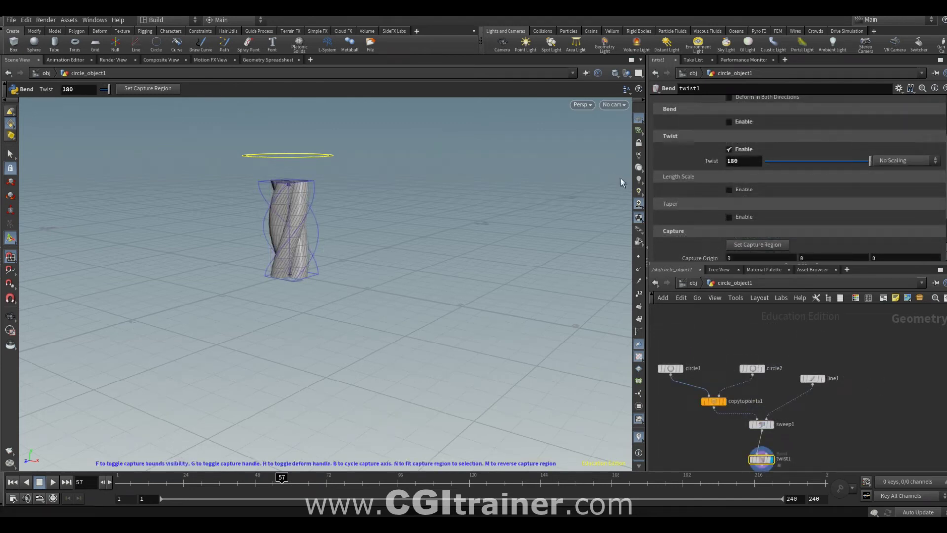
pyautogui.click(728, 162)
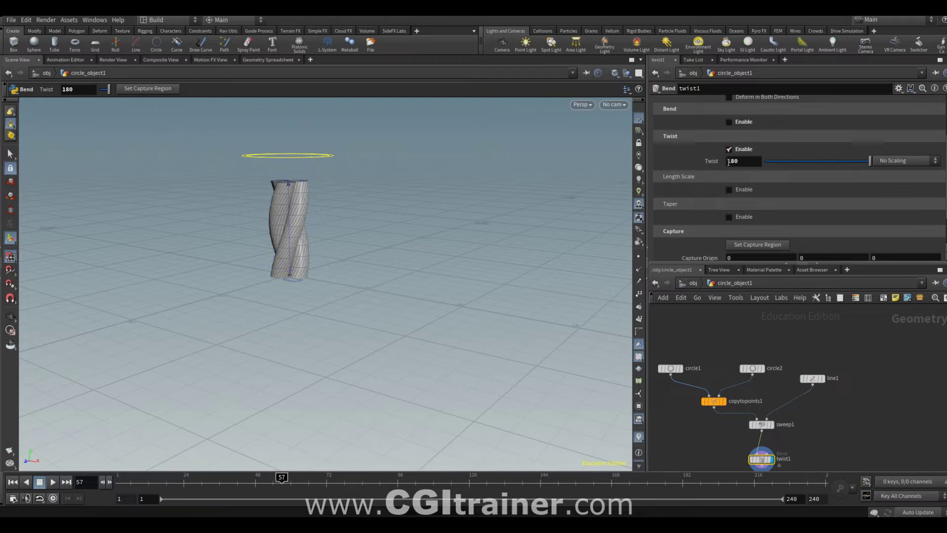
pyautogui.rightClick(727, 163)
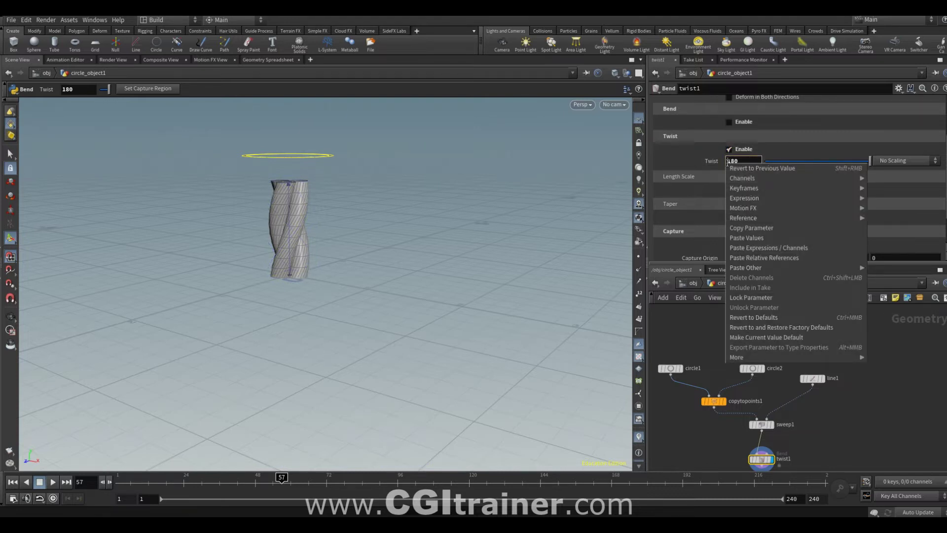
pyautogui.click(738, 257)
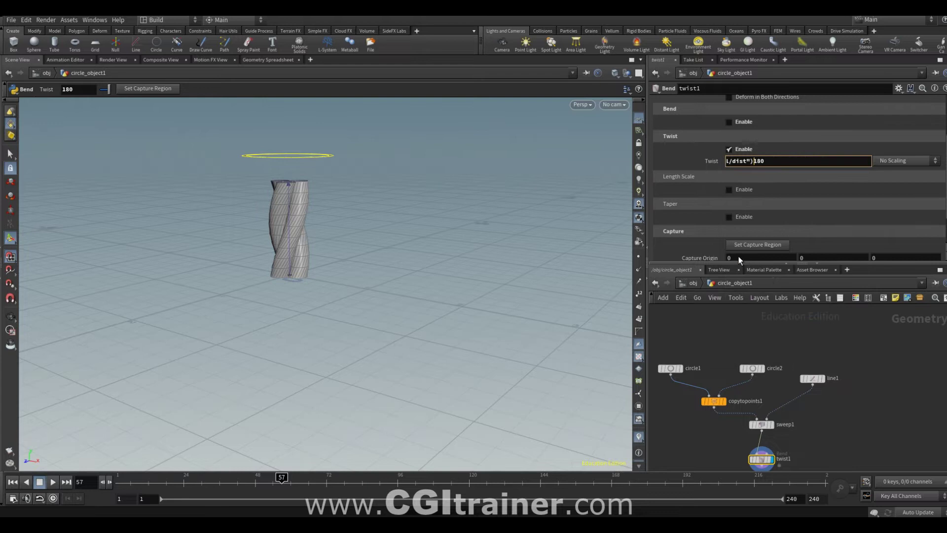
pyautogui.write('*')
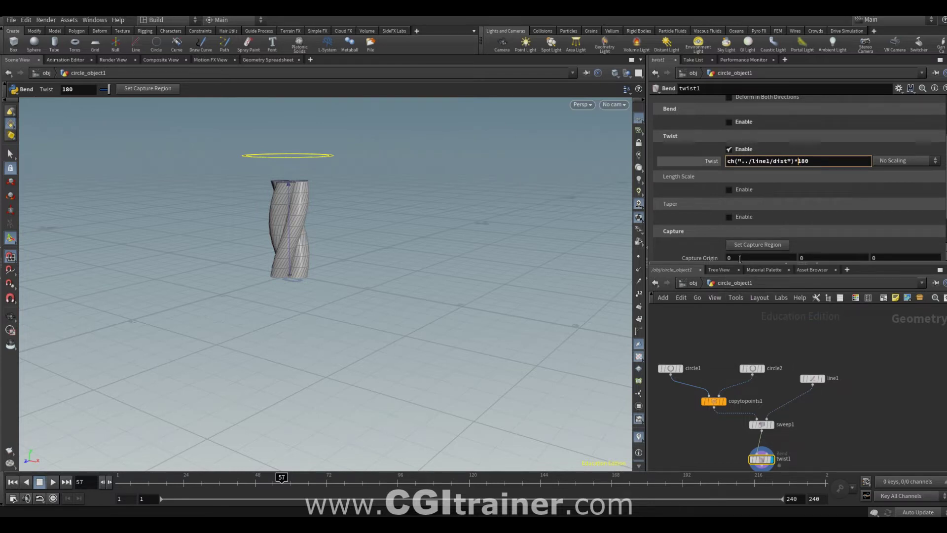
pyautogui.press('Return')
# Adjust line1's length while orbiting to check the rope, settling at 6.85 with 69 points.
pyautogui.click(813, 378)
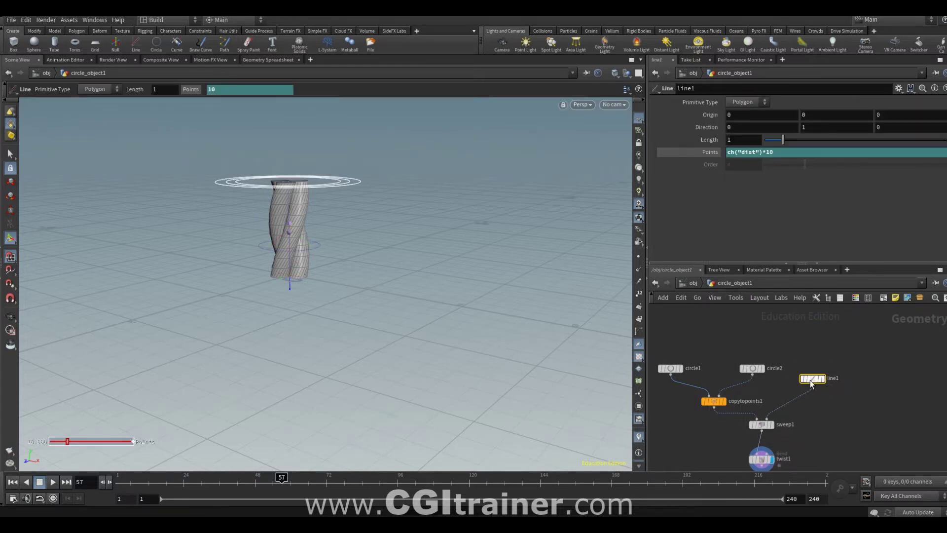
pyautogui.moveTo(795, 140); pyautogui.dragTo(804, 141)
pyautogui.press('Escape')
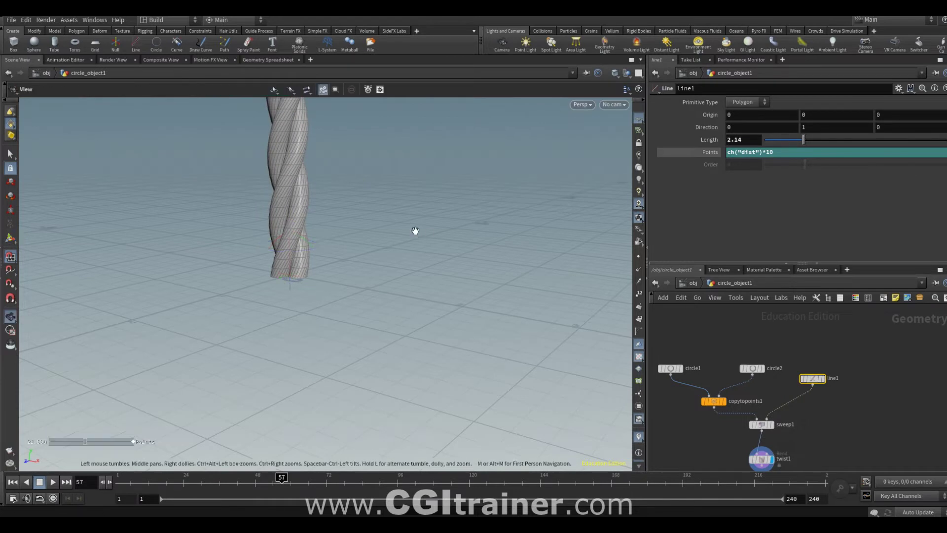
pyautogui.moveTo(414, 230); pyautogui.dragTo(472, 209)
pyautogui.press('Return')
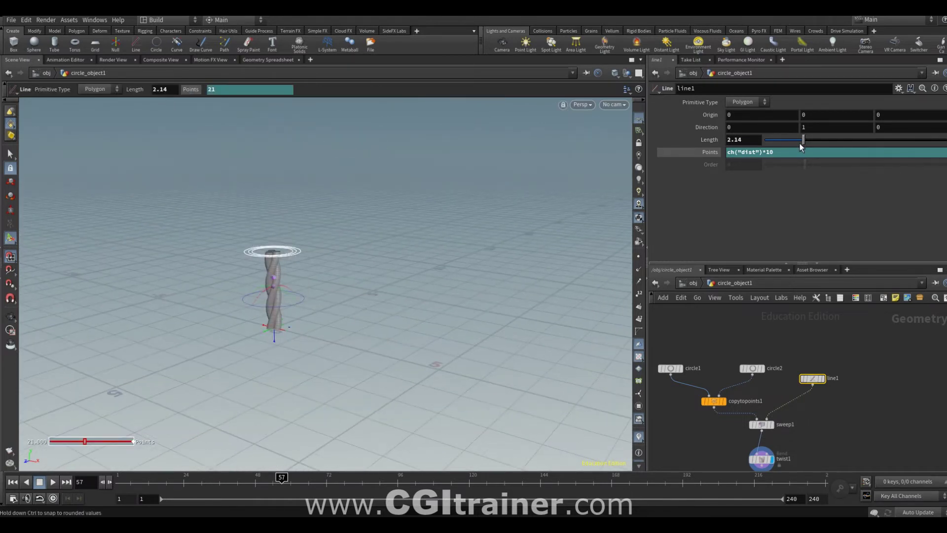
pyautogui.moveTo(803, 140); pyautogui.dragTo(940, 140)
pyautogui.moveTo(400, 253)
pyautogui.mouseDown()
pyautogui.moveTo(389, 247)
pyautogui.moveTo(433, 237)
pyautogui.mouseUp()
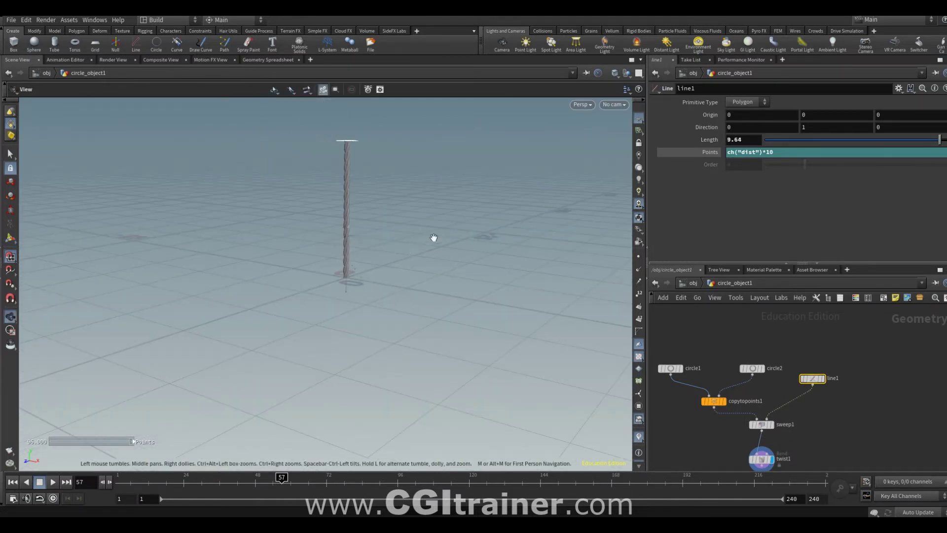
pyautogui.moveTo(940, 139); pyautogui.dragTo(773, 140)
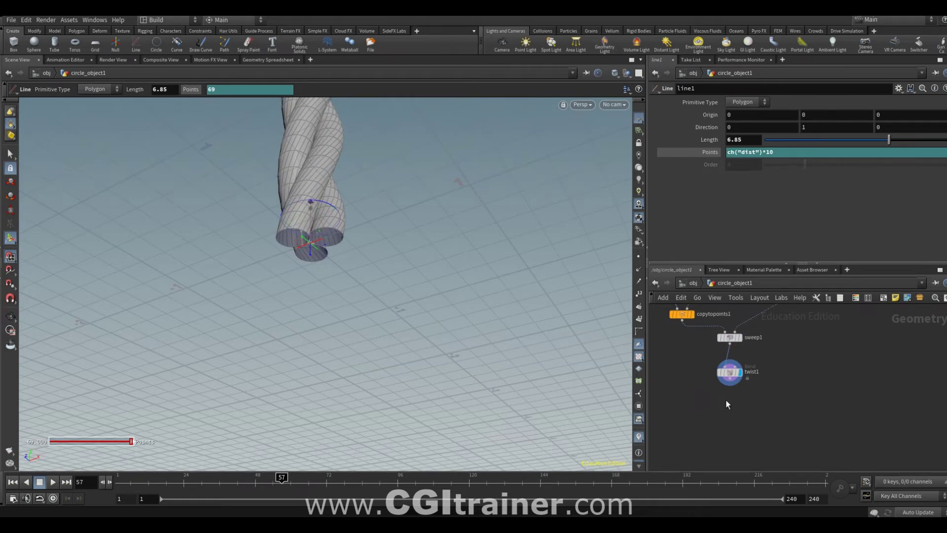
# Add a displayed PolyFill under twist1 with Fill Mode set to Single Polygon.
pyautogui.press('Tab')
pyautogui.write('pol')
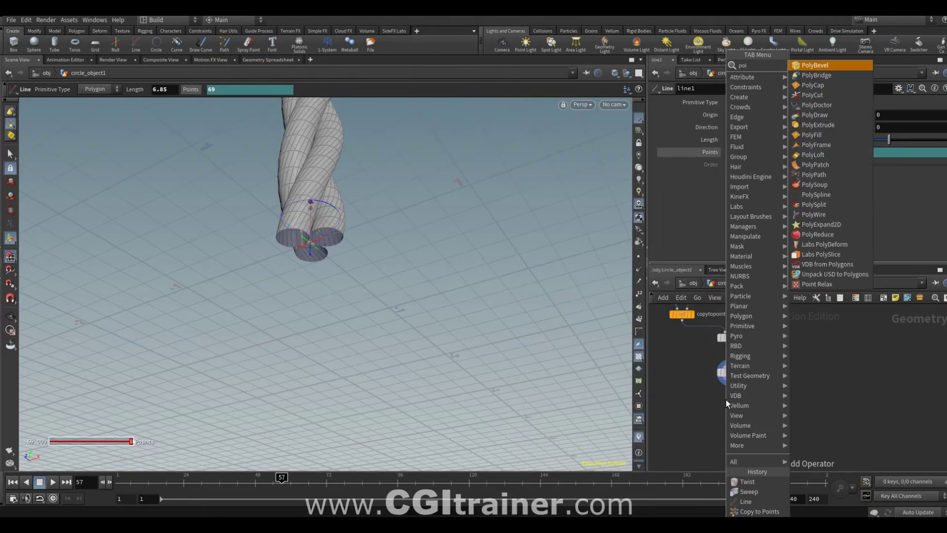
pyautogui.write('yfi')
pyautogui.press('Return')
pyautogui.click(726, 415)
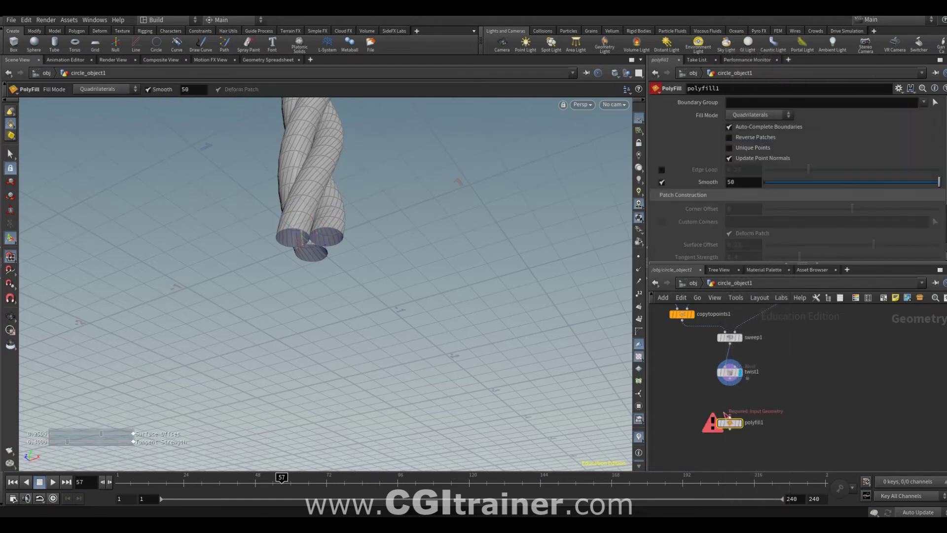
pyautogui.moveTo(727, 414); pyautogui.dragTo(733, 402)
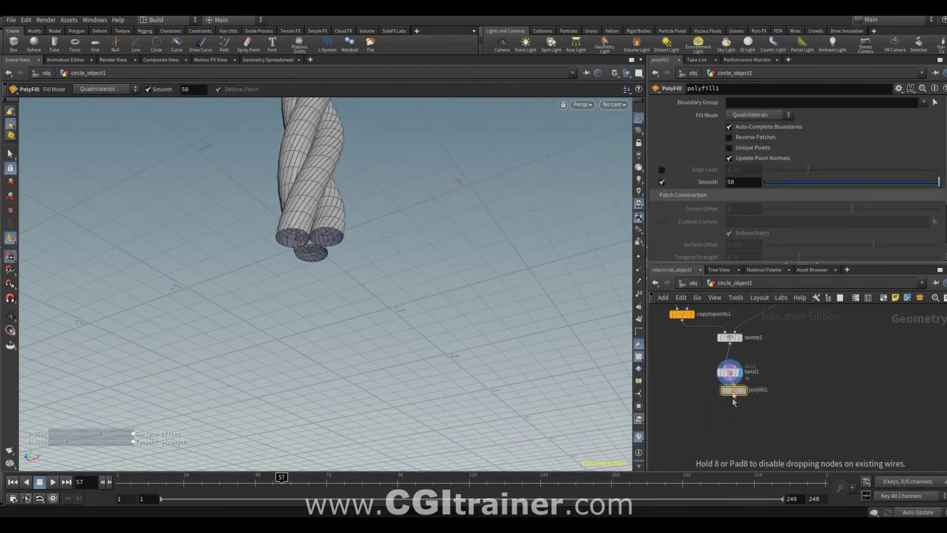
pyautogui.click(746, 400)
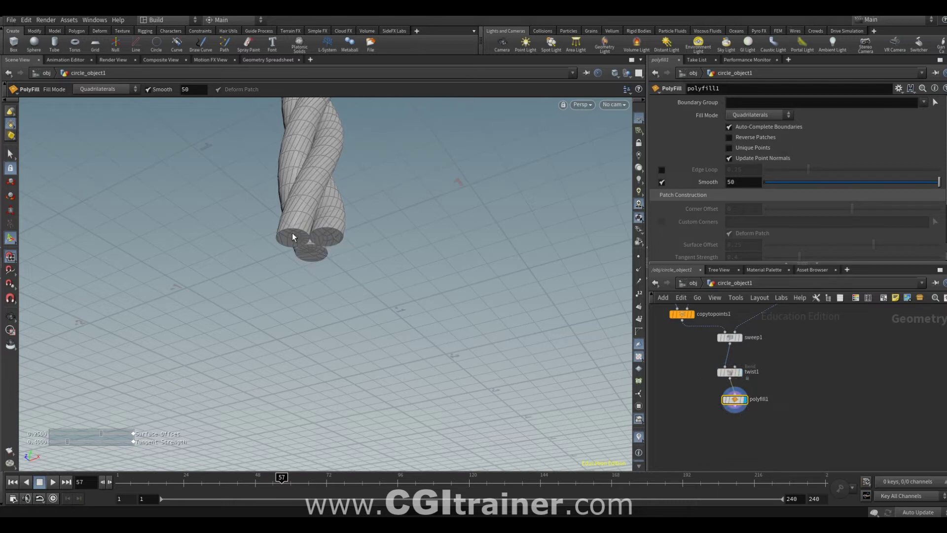
pyautogui.click(763, 117)
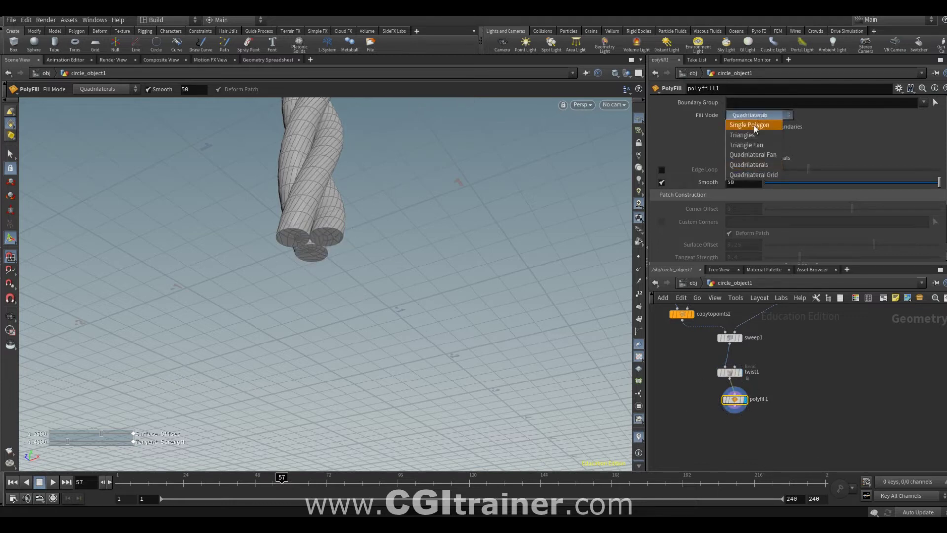
pyautogui.click(755, 126)
pyautogui.press('h')
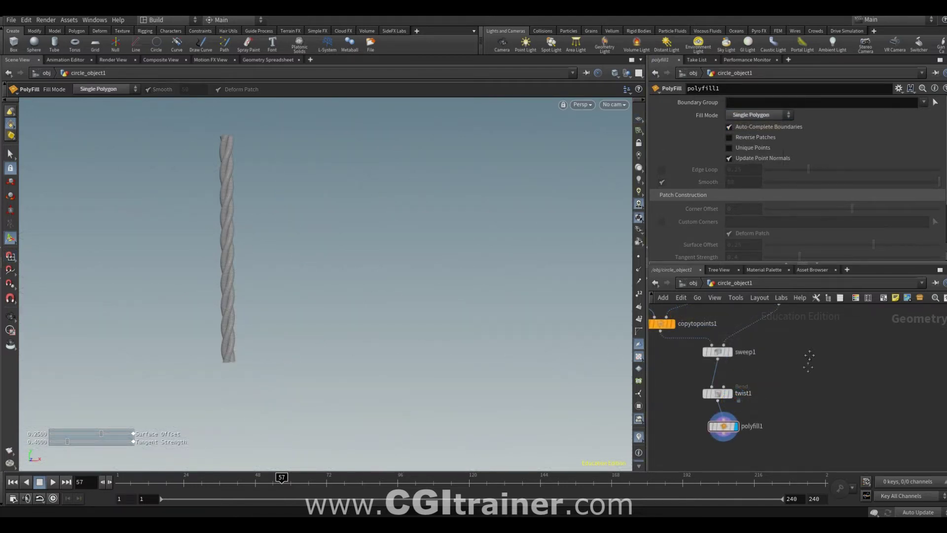
# Search the network for the line node and jump to it.
pyautogui.press('Tab')
pyautogui.write('line')
pyautogui.press('Return')
# Select line1 and show point markers on the line.
pyautogui.click(789, 330)
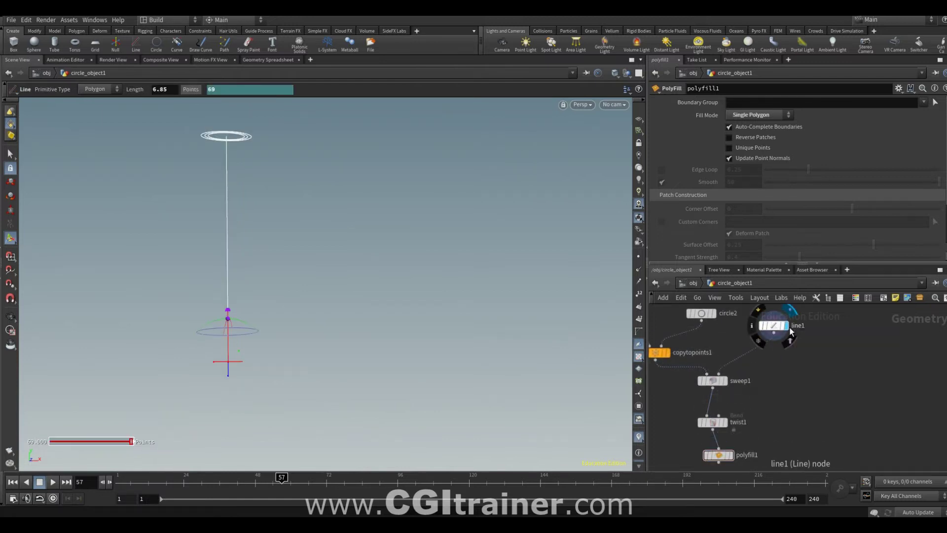
pyautogui.click(640, 257)
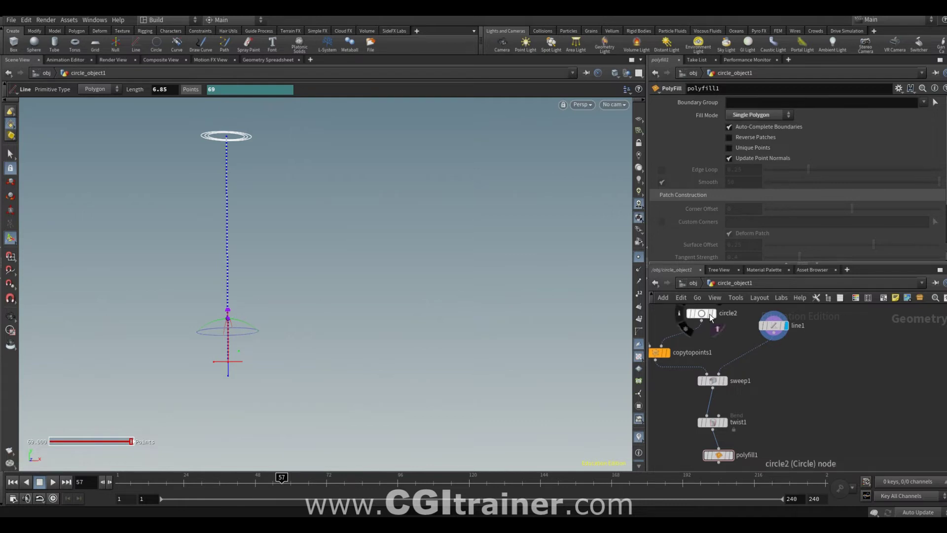
pyautogui.click(776, 327)
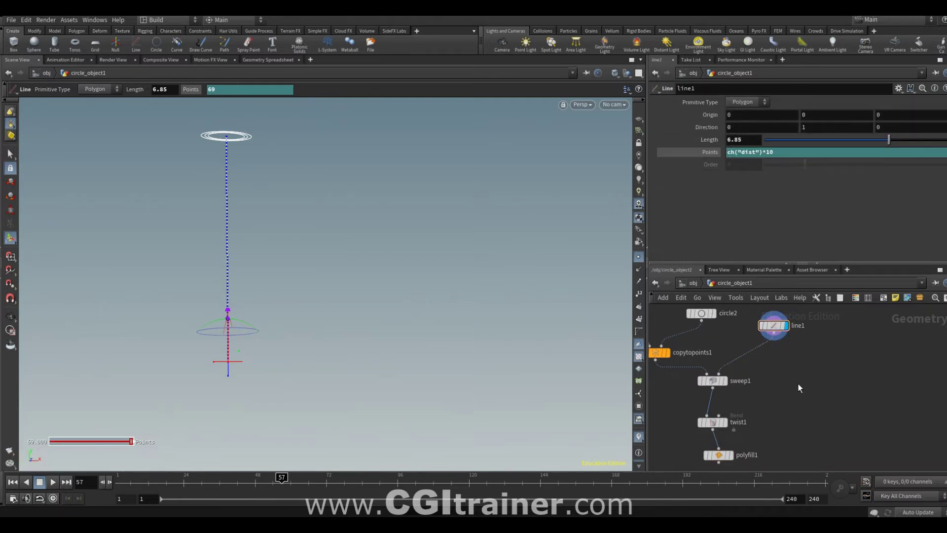
# Add a displayed resample1 after line1 using Maximum Segments 5 instead of segment length.
pyautogui.press('Tab')
pyautogui.write('re')
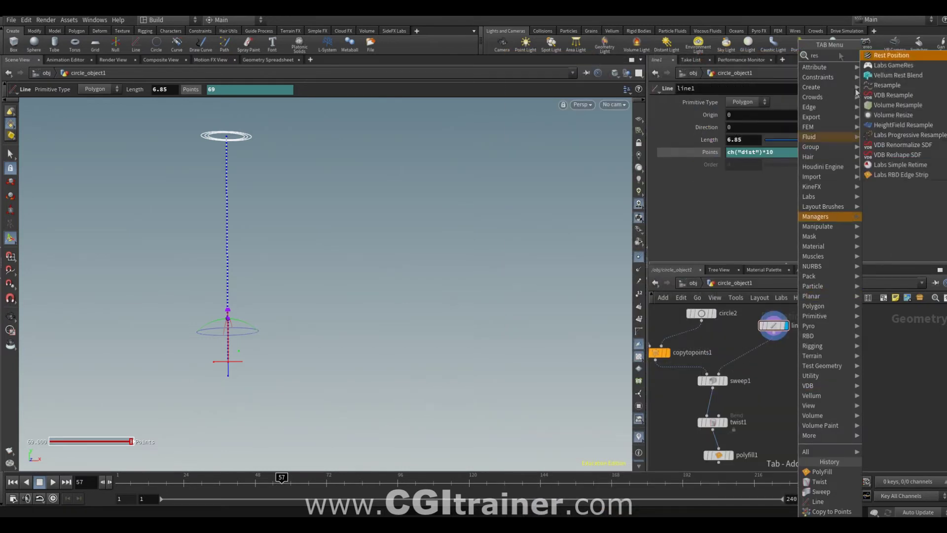
pyautogui.click(884, 86)
pyautogui.click(813, 368)
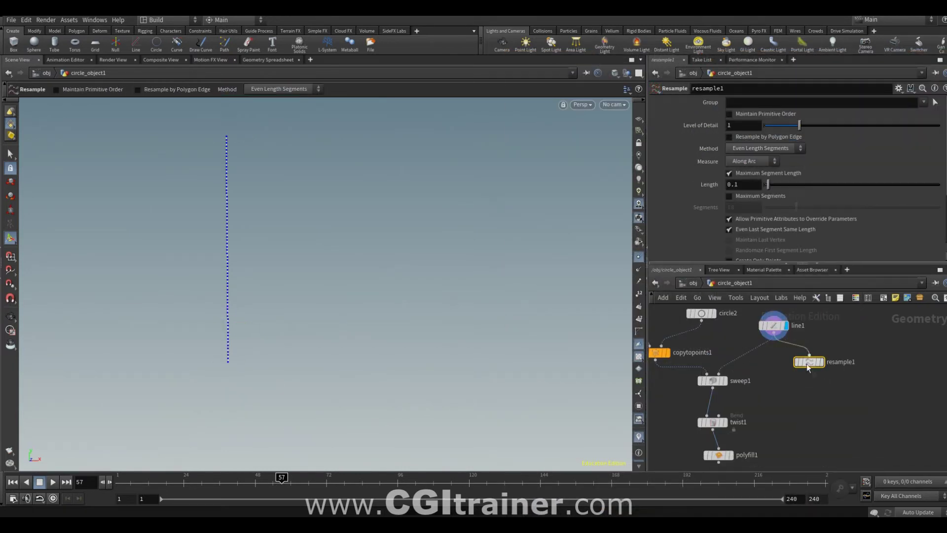
pyautogui.click(821, 363)
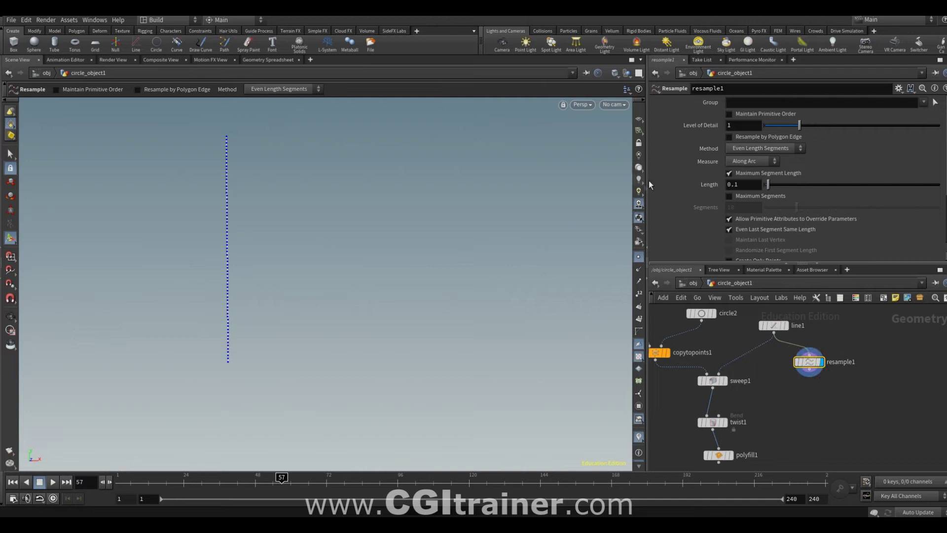
pyautogui.click(738, 196)
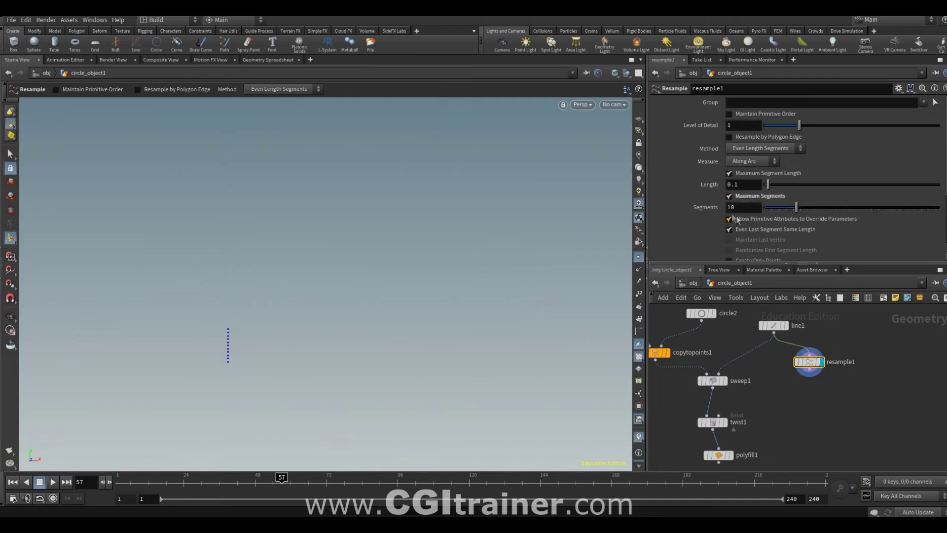
pyautogui.click(748, 173)
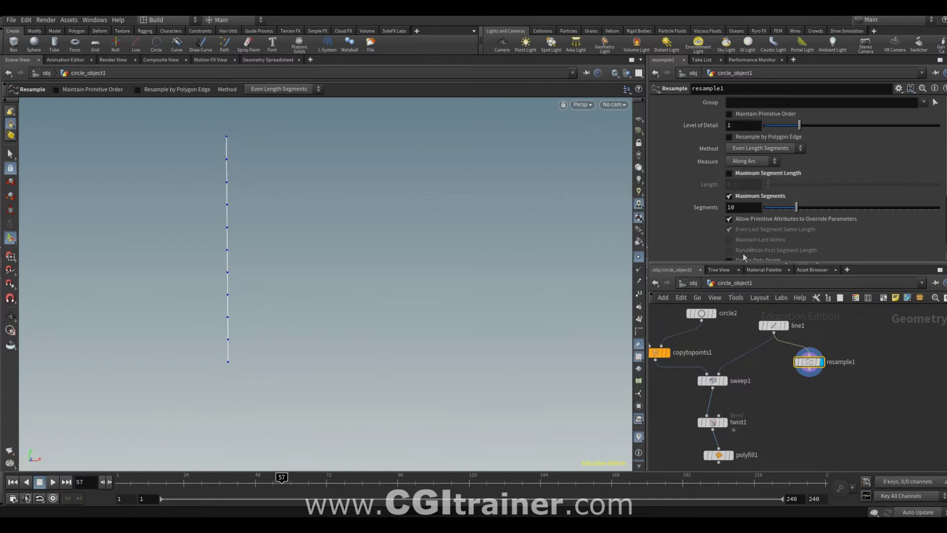
pyautogui.moveTo(788, 205); pyautogui.dragTo(779, 206)
# Add an edit1 node below resample1 and pick point 2 on the line.
pyautogui.press('Tab')
pyautogui.write('edit')
pyautogui.click(763, 45)
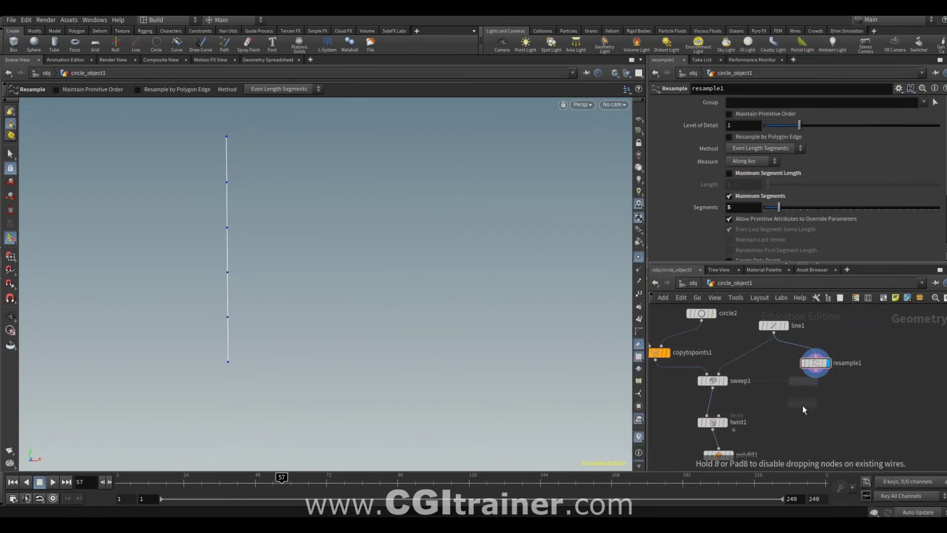
pyautogui.click(828, 397)
pyautogui.click(227, 271)
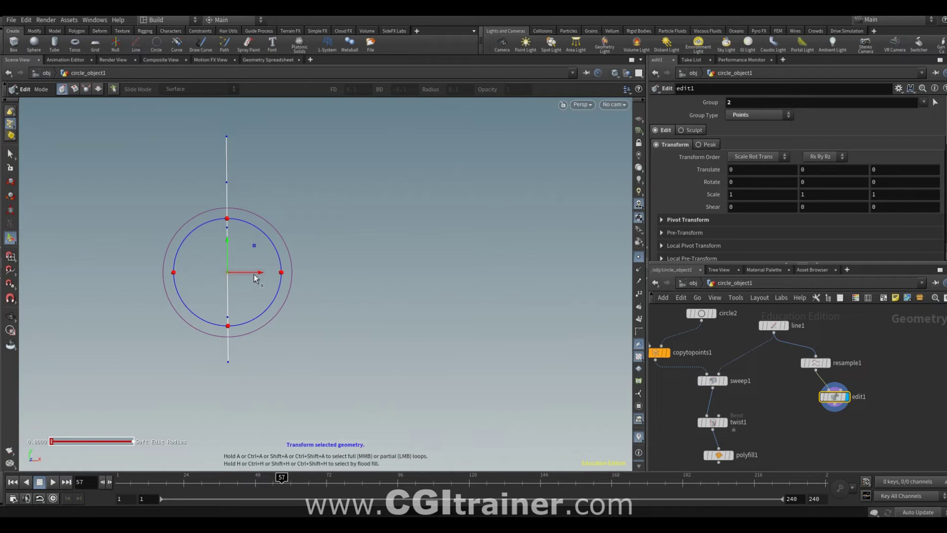
# Drag the line's points with edit1 to bend it into a hook.
pyautogui.moveTo(254, 273); pyautogui.dragTo(211, 278)
pyautogui.click(227, 183)
pyautogui.moveTo(226, 183)
pyautogui.mouseDown()
pyautogui.moveTo(184, 200)
pyautogui.moveTo(212, 199)
pyautogui.mouseUp()
pyautogui.moveTo(333, 168); pyautogui.dragTo(255, 220)
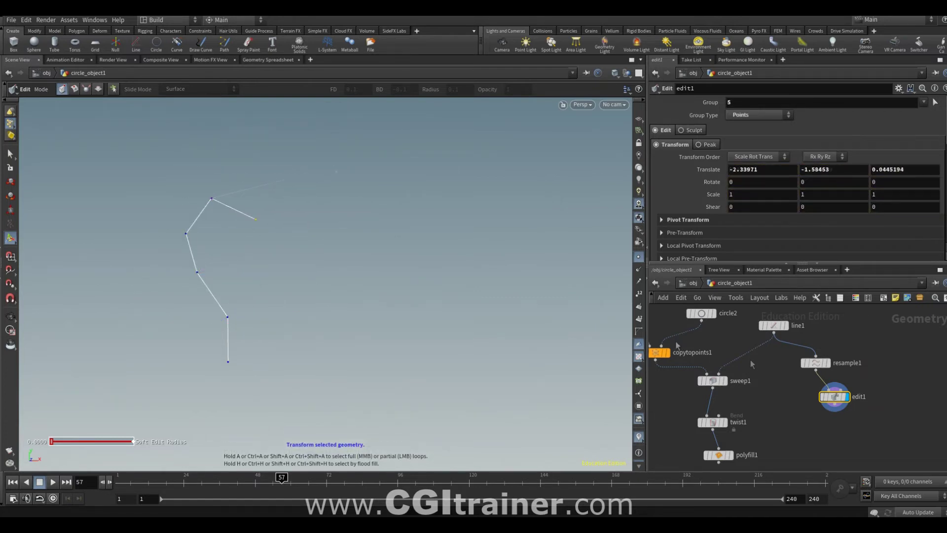
# Add a displayed subdivide1 below edit1 with depth 2 to smooth the hook.
pyautogui.press('Tab')
pyautogui.write('sub')
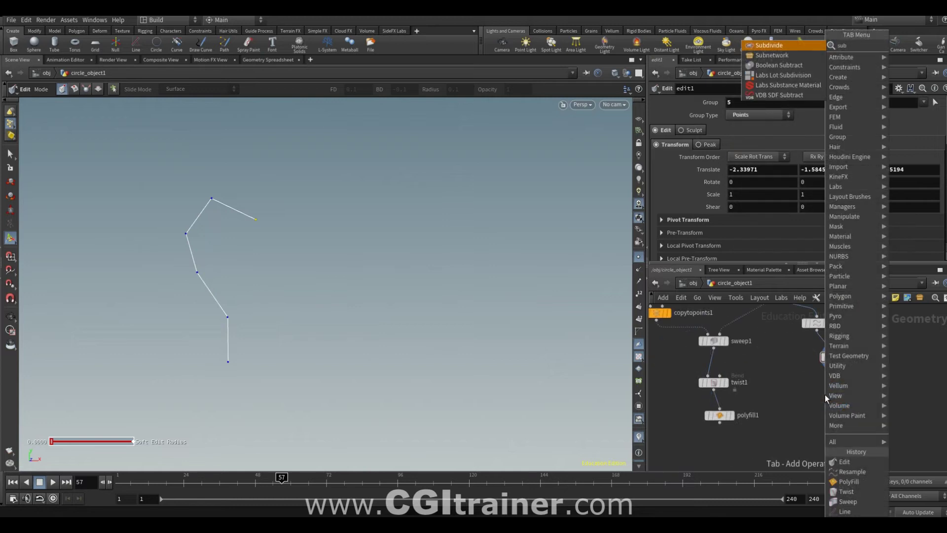
pyautogui.click(787, 56)
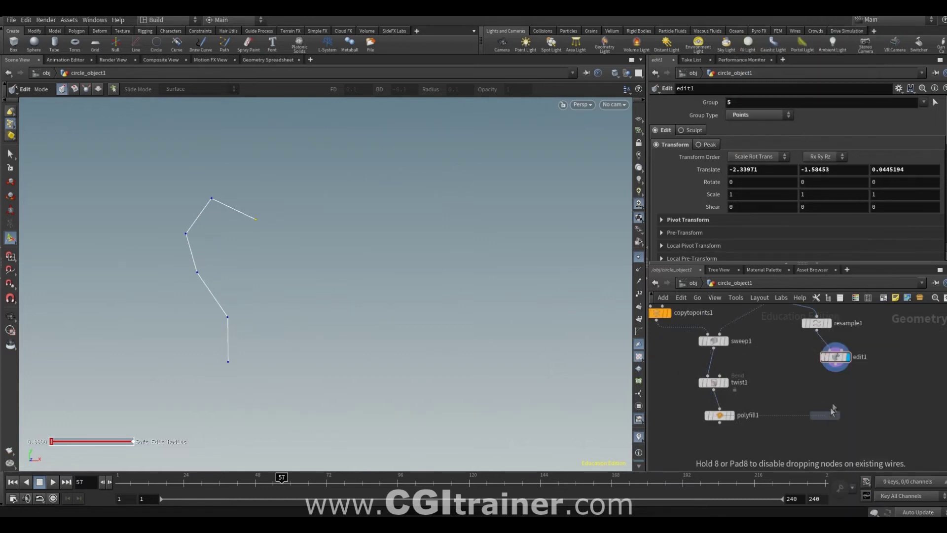
pyautogui.click(830, 408)
pyautogui.moveTo(835, 365); pyautogui.dragTo(835, 396)
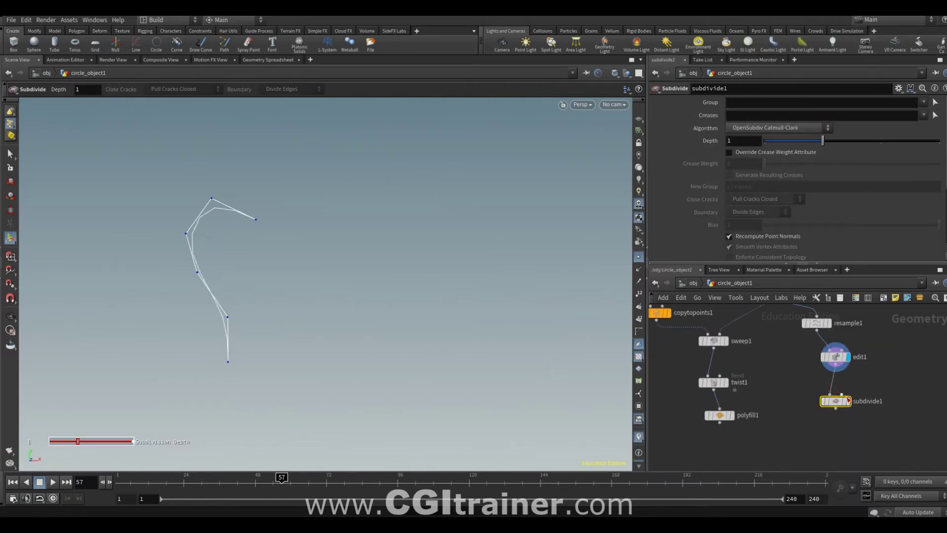
pyautogui.click(848, 402)
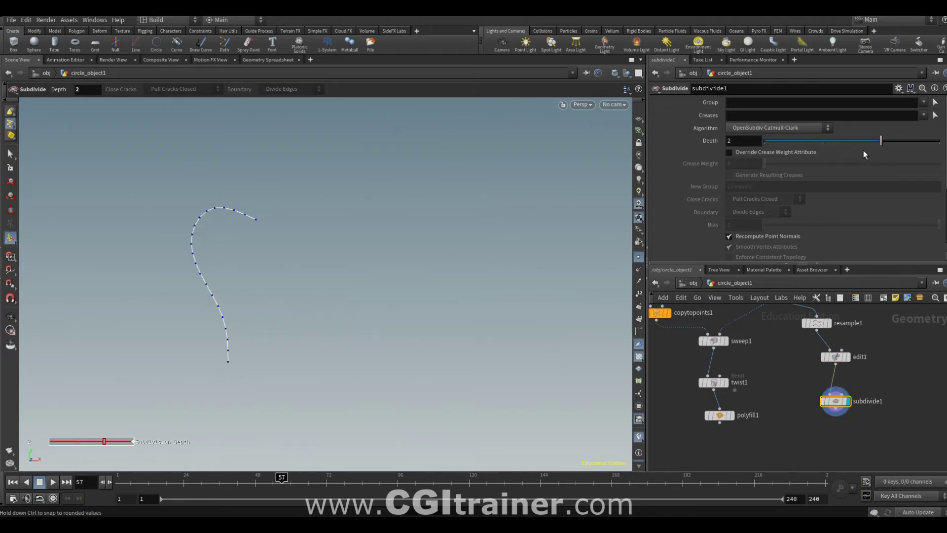
pyautogui.press('Tab')
# Add a Path Deform node with polyfill1 as the rope and subdivide1 as the path, and display it.
pyautogui.write('path')
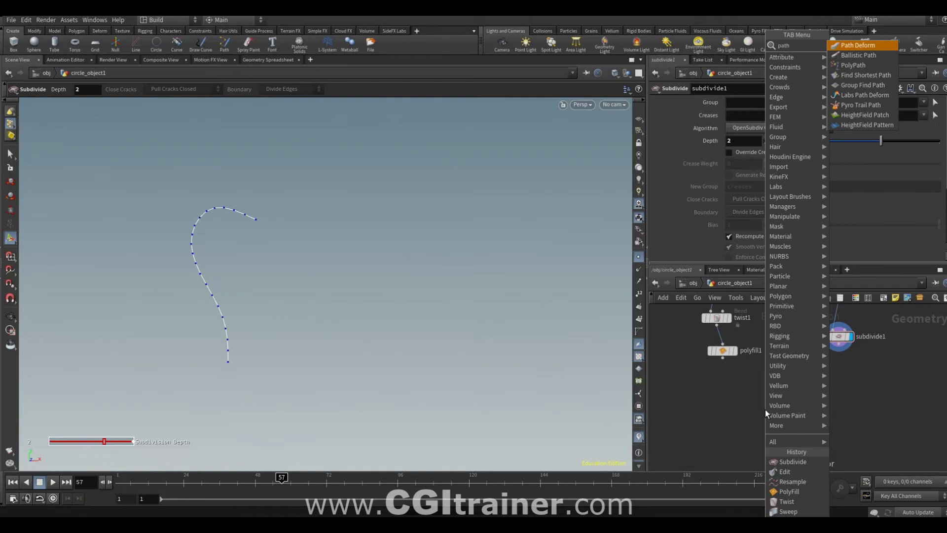
pyautogui.press('Return')
pyautogui.moveTo(768, 386); pyautogui.dragTo(712, 354)
pyautogui.moveTo(782, 388); pyautogui.dragTo(833, 361)
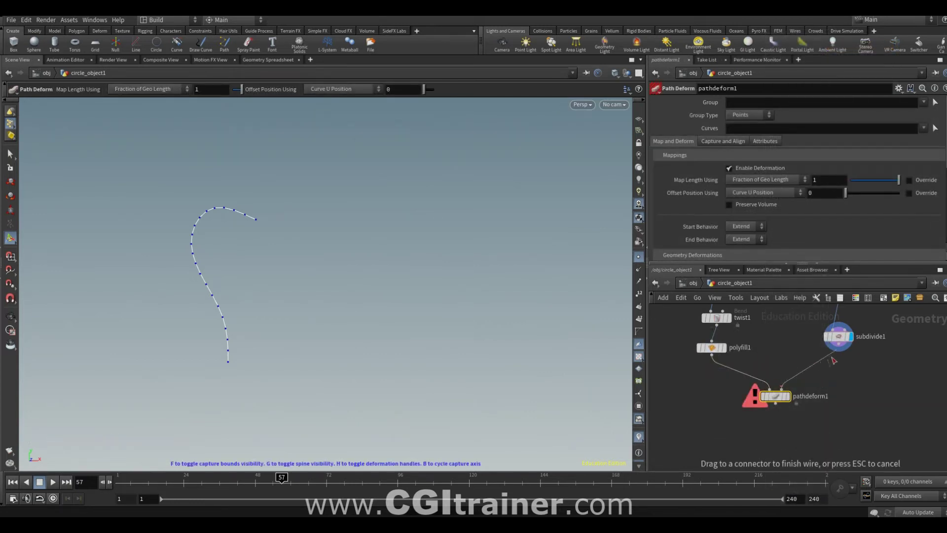
pyautogui.click(888, 370)
pyautogui.moveTo(830, 368); pyautogui.dragTo(805, 433, button='middle')
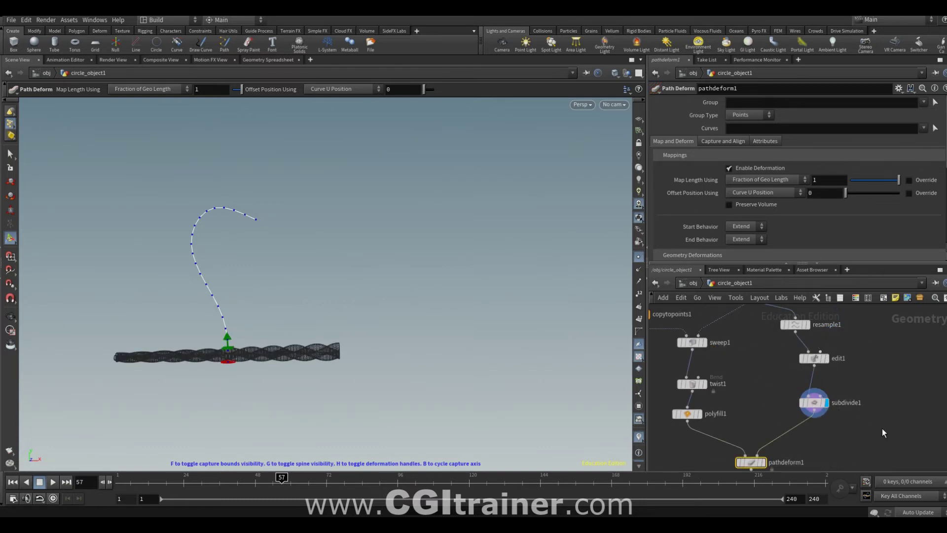
pyautogui.moveTo(883, 432); pyautogui.dragTo(895, 403, button='middle')
pyautogui.click(775, 432)
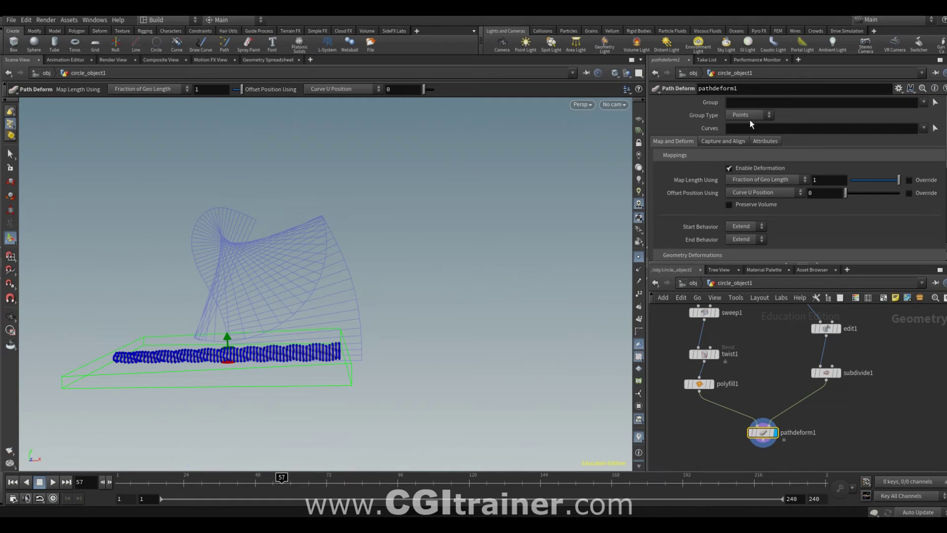
# Set the Path Deform's Capture and Align Forward Direction to Y.
pyautogui.click(723, 141)
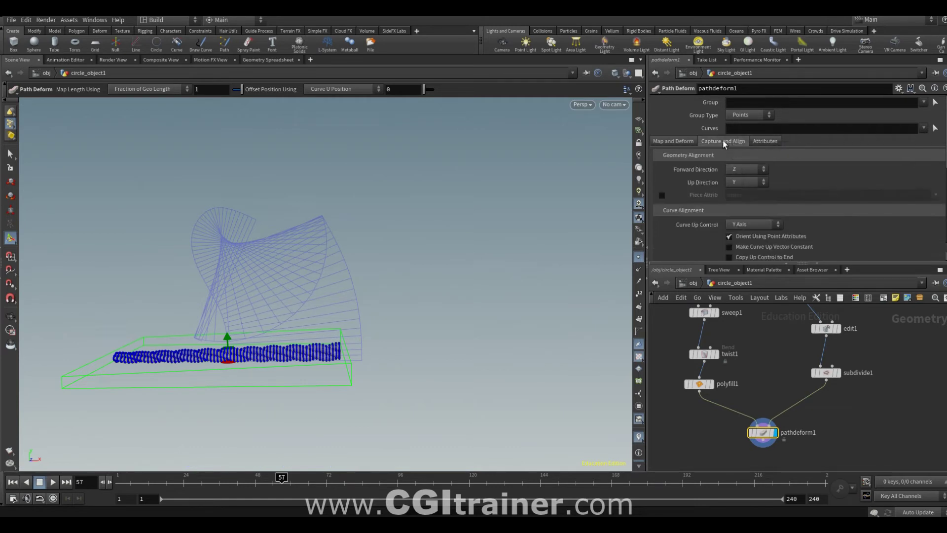
pyautogui.click(740, 169)
pyautogui.click(736, 187)
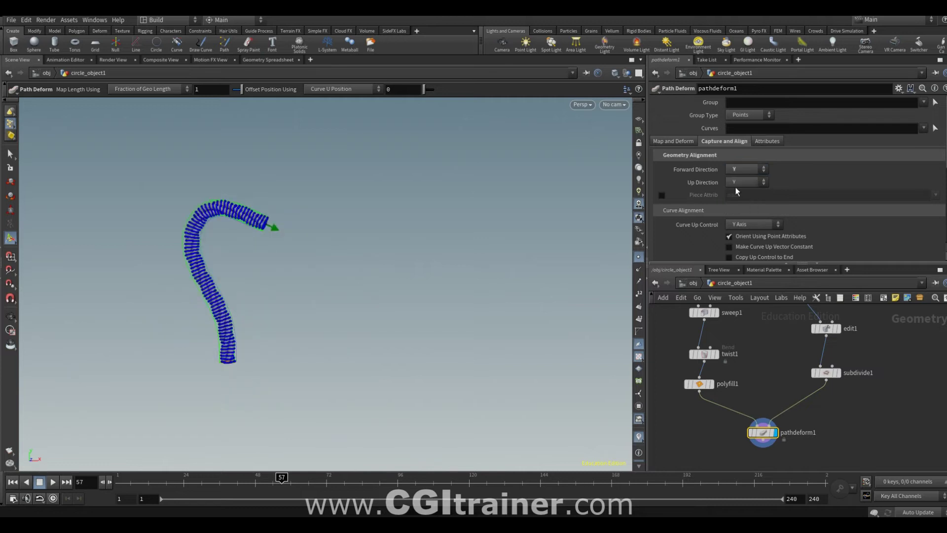
pyautogui.click(826, 328)
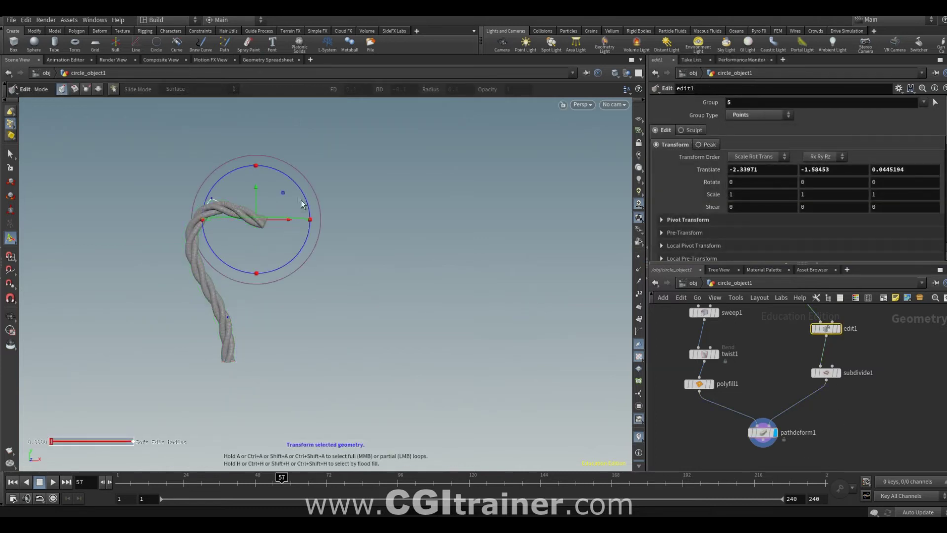
# Move the curve points, including point 3, to reshape the rope's path.
pyautogui.moveTo(256, 218); pyautogui.dragTo(294, 157)
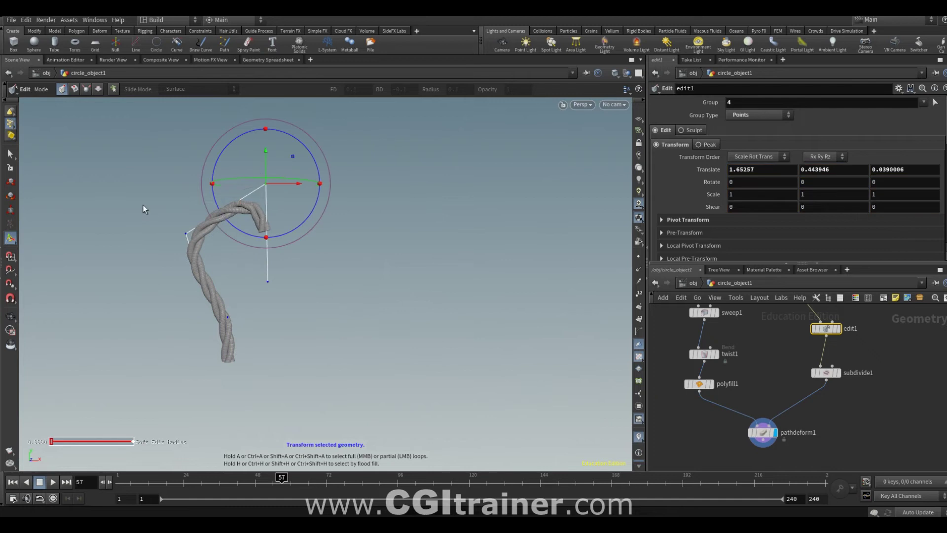
pyautogui.click(186, 233)
pyautogui.moveTo(208, 208); pyautogui.dragTo(205, 191)
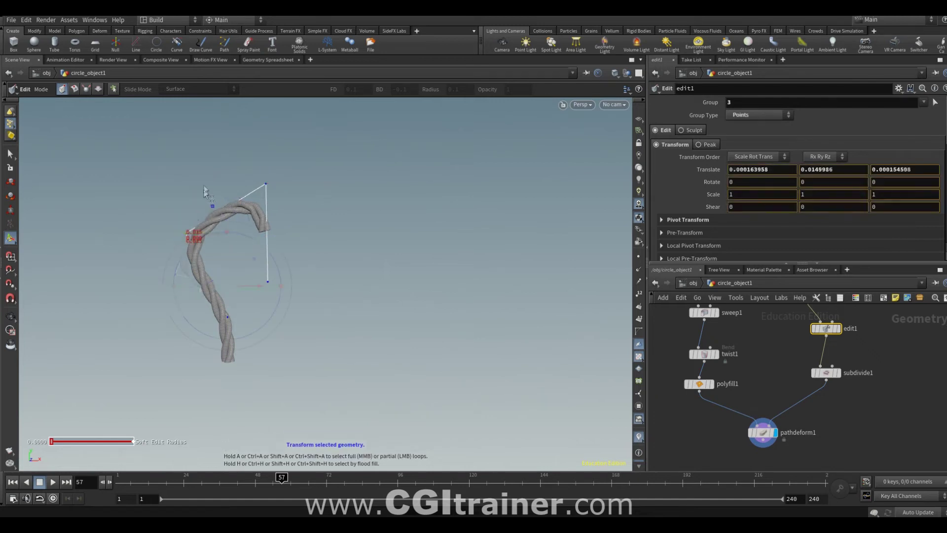
pyautogui.moveTo(782, 384)
pyautogui.mouseDown(button='middle')
pyautogui.moveTo(819, 368)
pyautogui.moveTo(798, 407)
pyautogui.mouseUp(button='middle')
# Set line1's Length to 5.53.
pyautogui.click(790, 353)
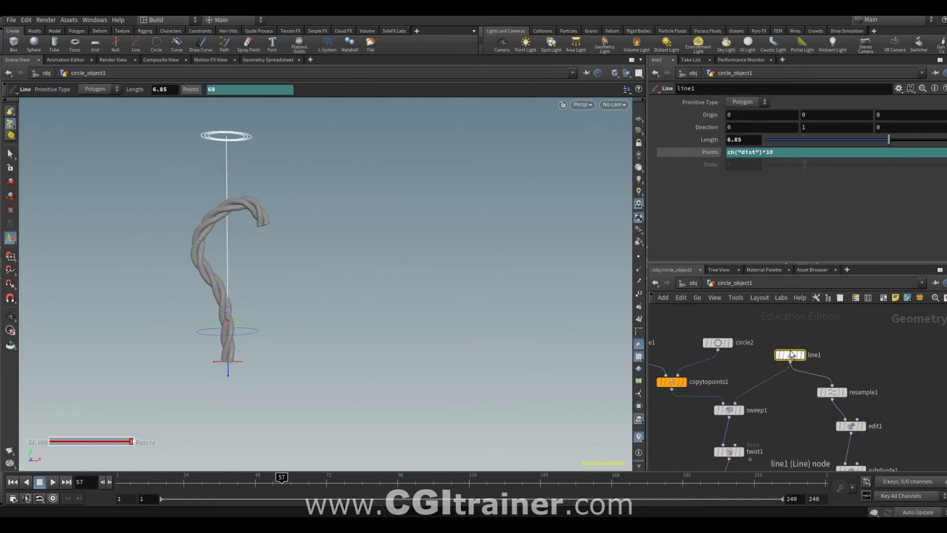
pyautogui.moveTo(776, 139)
pyautogui.mouseDown(button='middle')
pyautogui.moveTo(942, 153)
pyautogui.moveTo(927, 148)
pyautogui.mouseUp(button='middle')
pyautogui.moveTo(893, 140); pyautogui.dragTo(888, 143)
# Rotate the top curve points in edit1 so the rope arches over.
pyautogui.moveTo(356, 330); pyautogui.dragTo(447, 312)
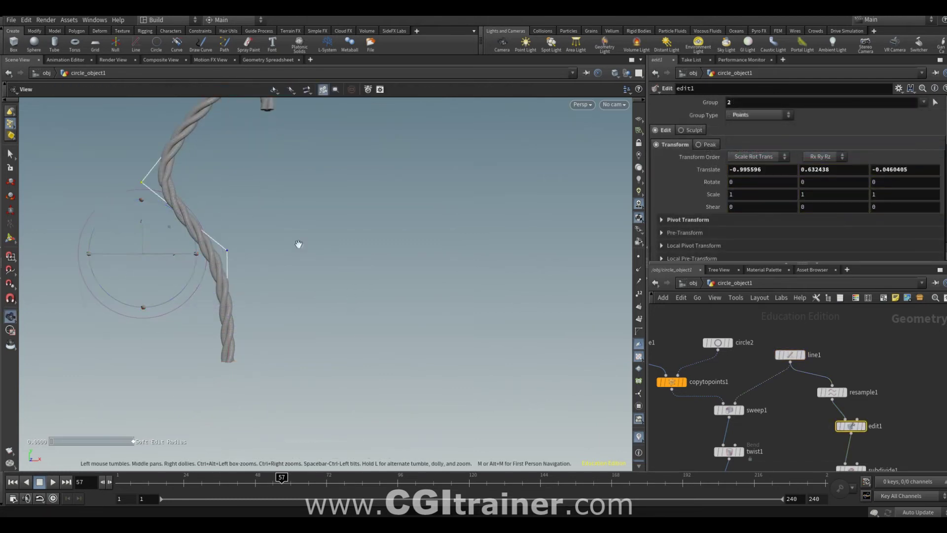
pyautogui.press('Return')
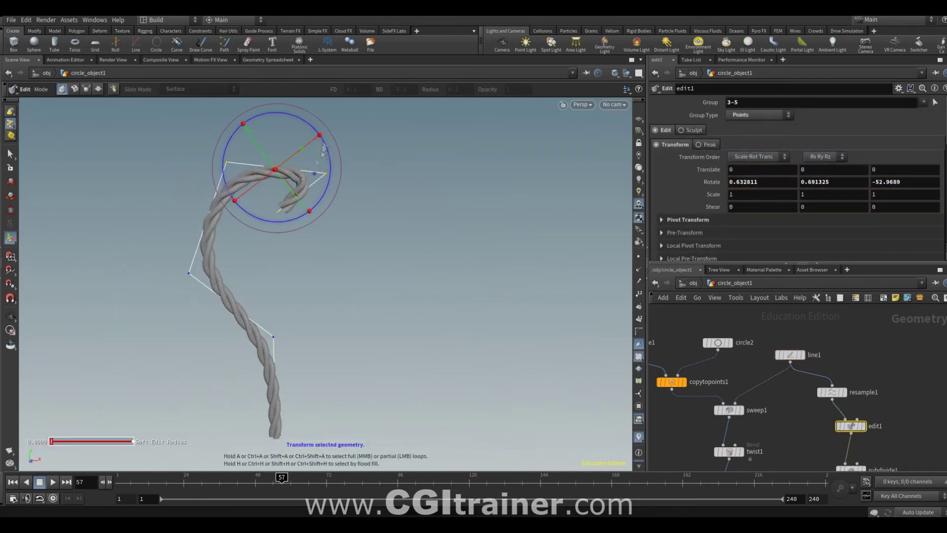
pyautogui.moveTo(303, 165); pyautogui.dragTo(310, 290)
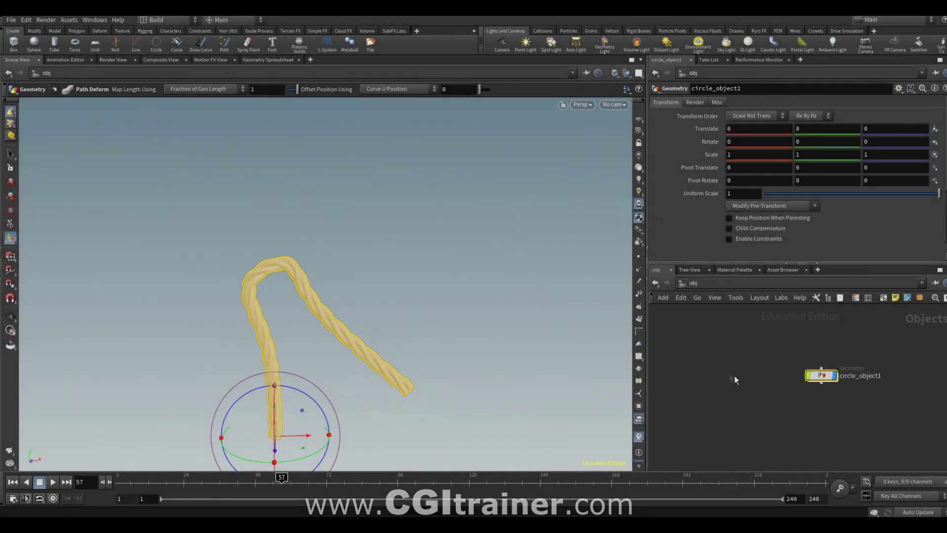
# Add a sphere object right of the rope and raise its Uniform Scale to 6.87.
pyautogui.click(718, 367)
pyautogui.press('Tab')
pyautogui.write('sphere')
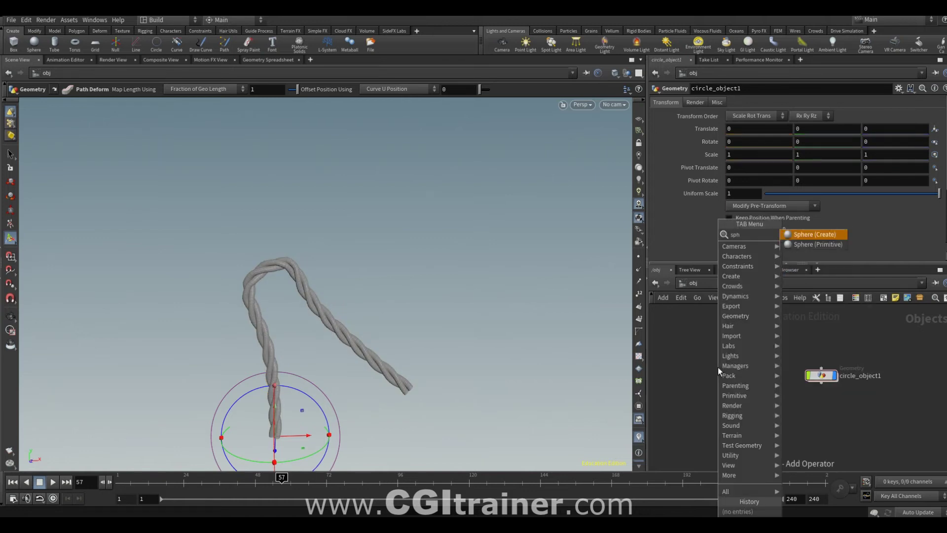
pyautogui.press('Return')
pyautogui.moveTo(297, 437); pyautogui.dragTo(490, 422)
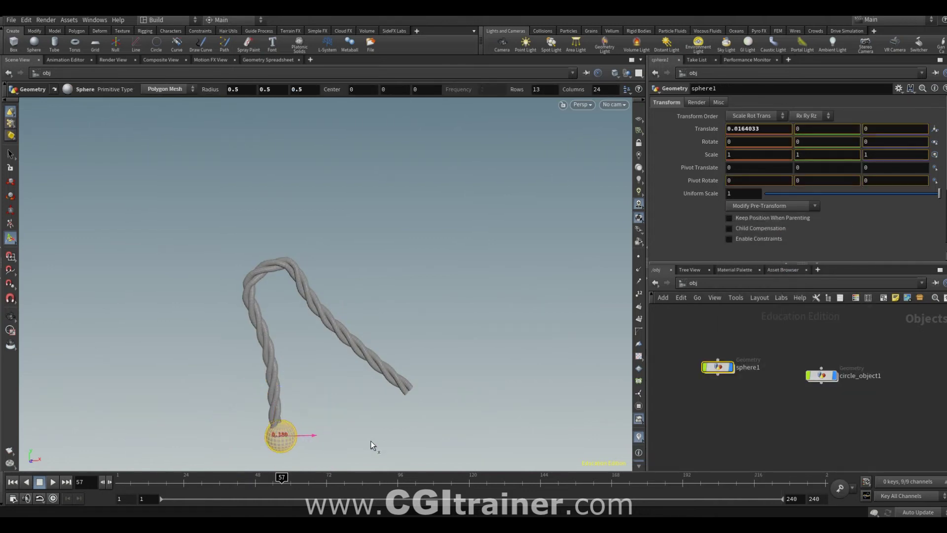
pyautogui.doubleClick(471, 424)
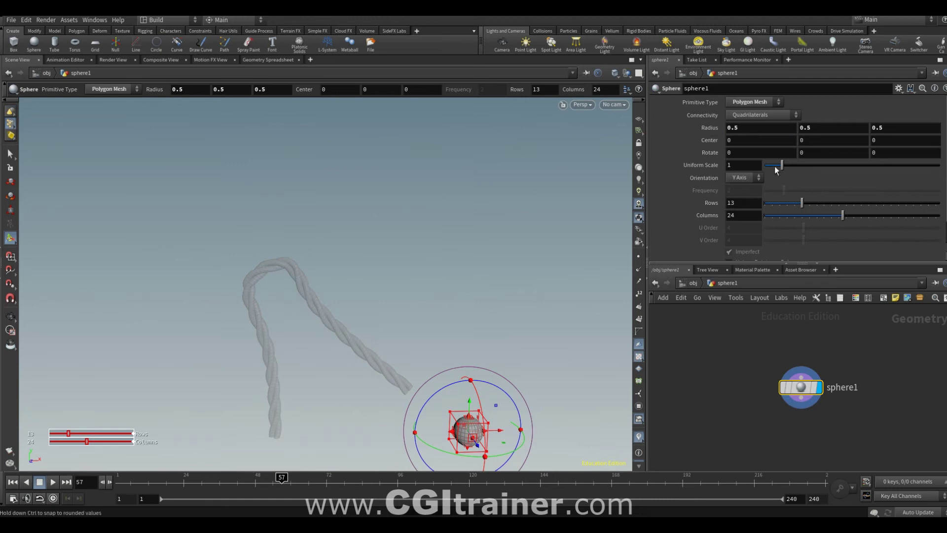
pyautogui.moveTo(784, 168); pyautogui.dragTo(846, 164)
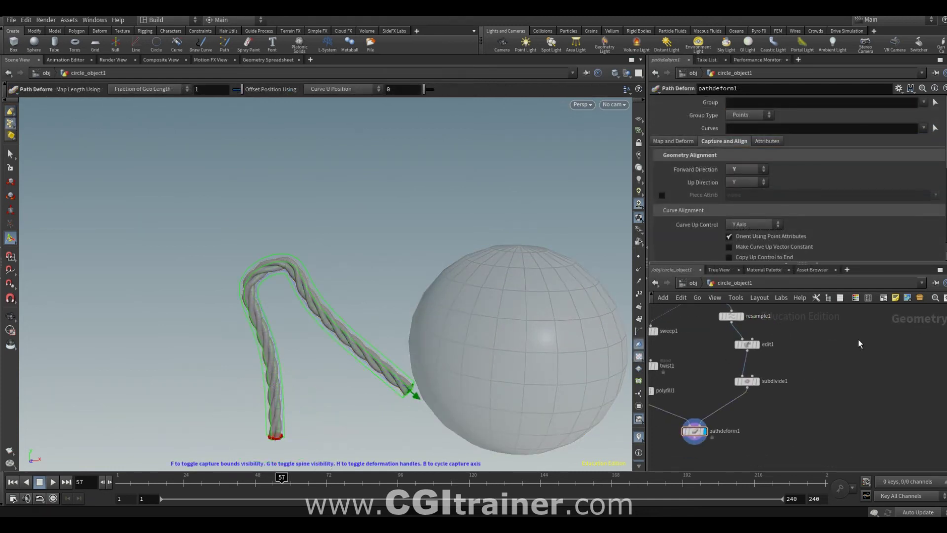
# Add an Object Merge bringing in /obj/sphere1 using Into This Object.
pyautogui.press('Tab')
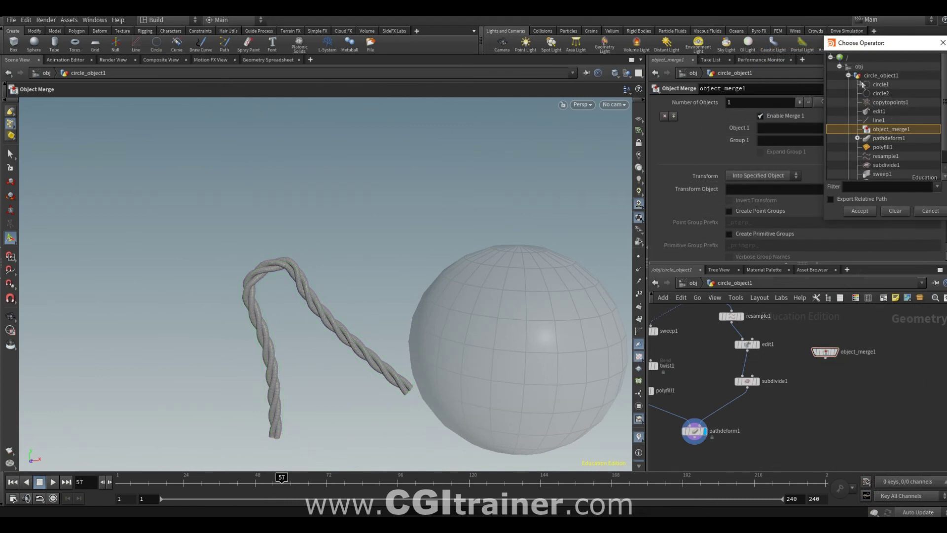
pyautogui.click(867, 207)
pyautogui.click(763, 175)
pyautogui.click(751, 195)
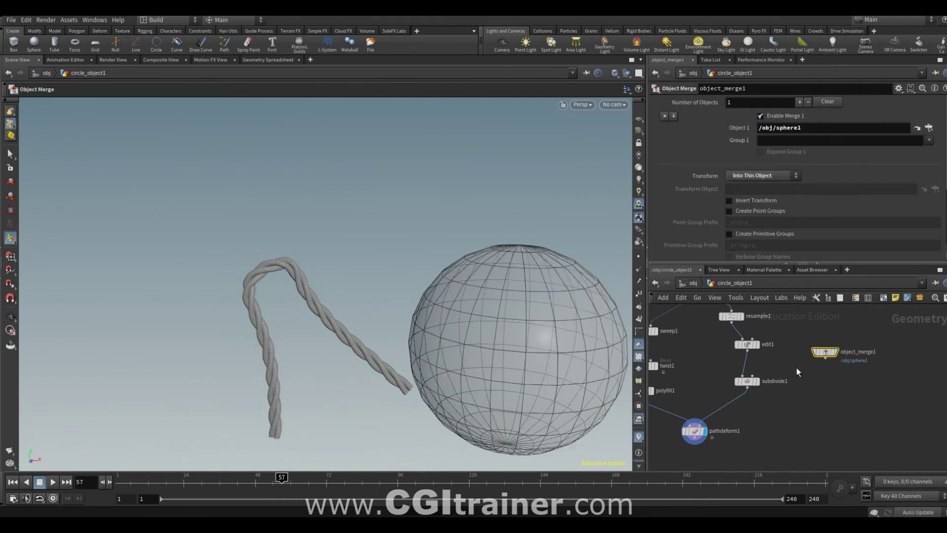
# Select a horizontal edge loop around the sphere and search the 'edge' operators.
pyautogui.press('s')
pyautogui.click(181, 90)
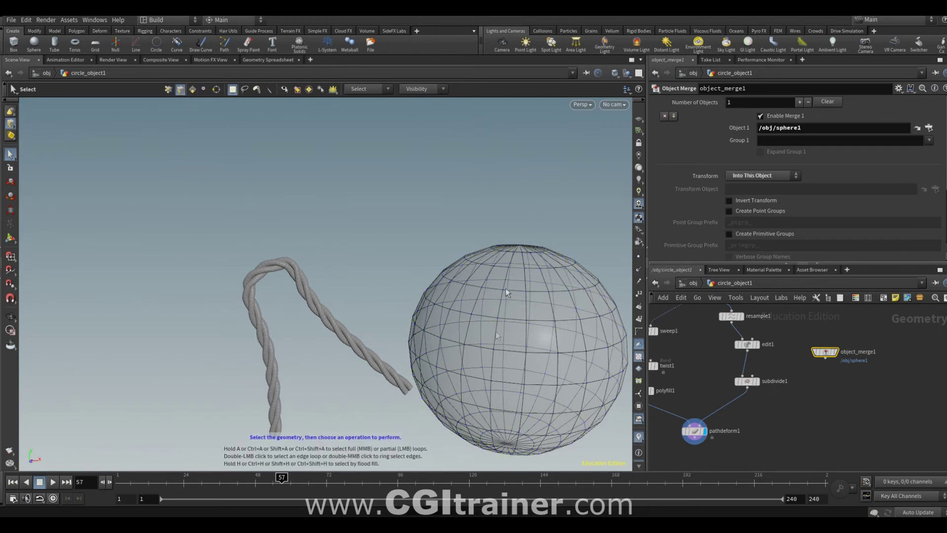
pyautogui.doubleClick(511, 350)
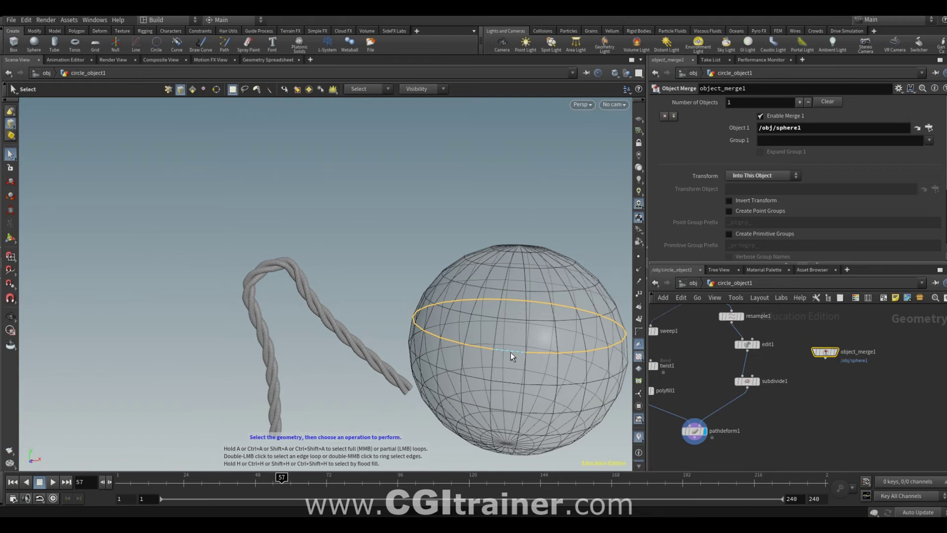
pyautogui.press('Tab')
pyautogui.write('edge')
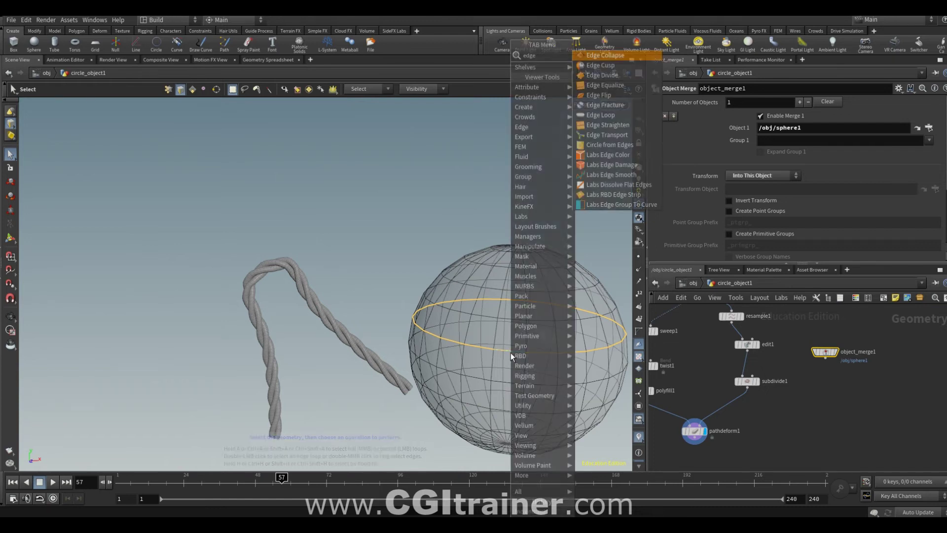
# Add a Labs Edge Group To Curve node, wire it into resample1, and bypass edit1.
pyautogui.click(638, 208)
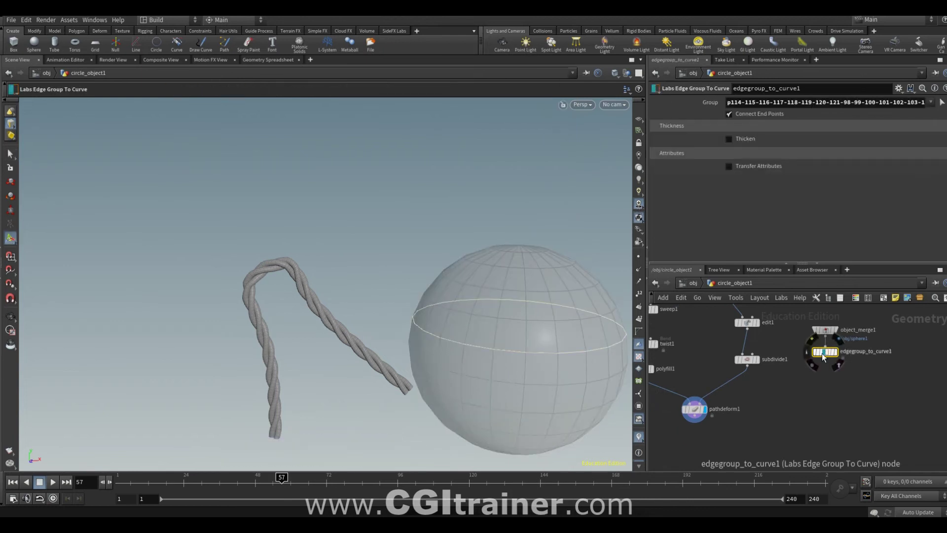
pyautogui.click(815, 360)
pyautogui.moveTo(735, 324); pyautogui.dragTo(780, 346)
pyautogui.moveTo(809, 393); pyautogui.dragTo(816, 379)
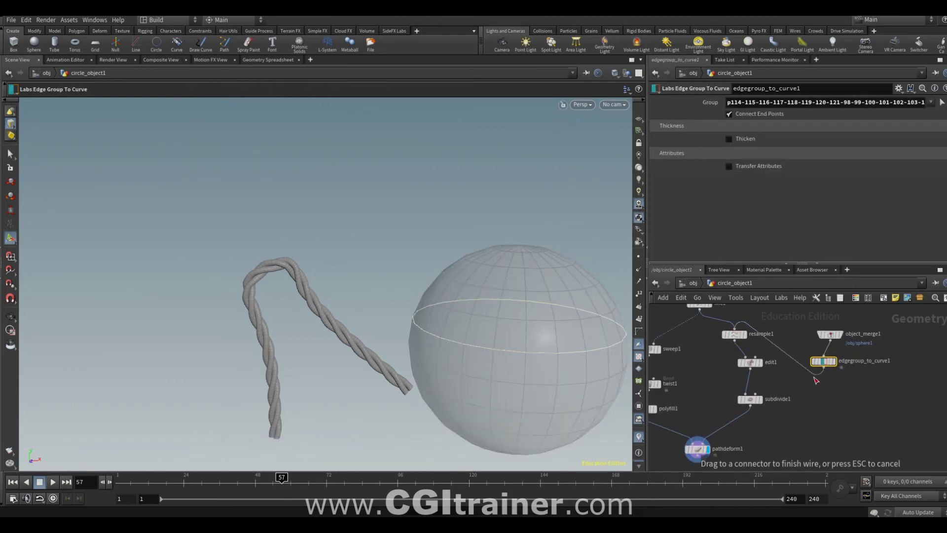
pyautogui.click(816, 380)
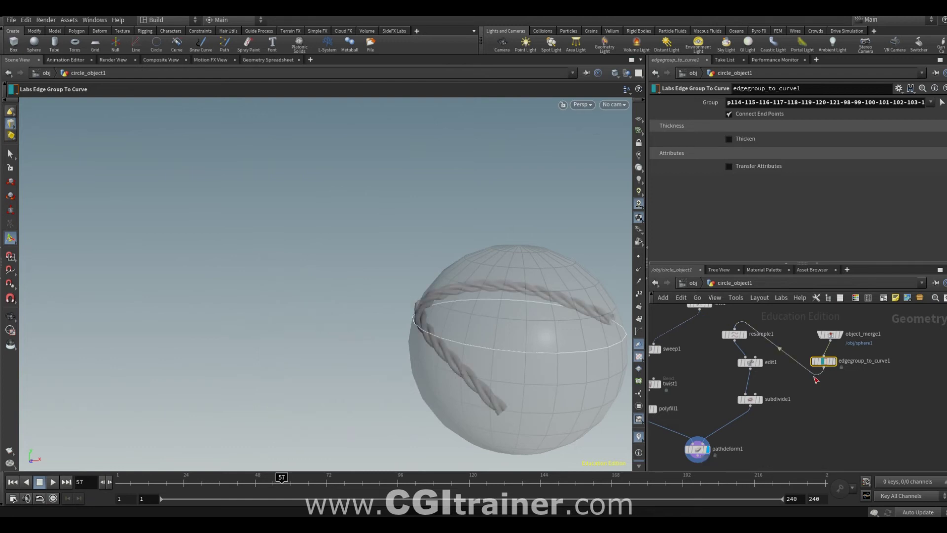
pyautogui.click(740, 365)
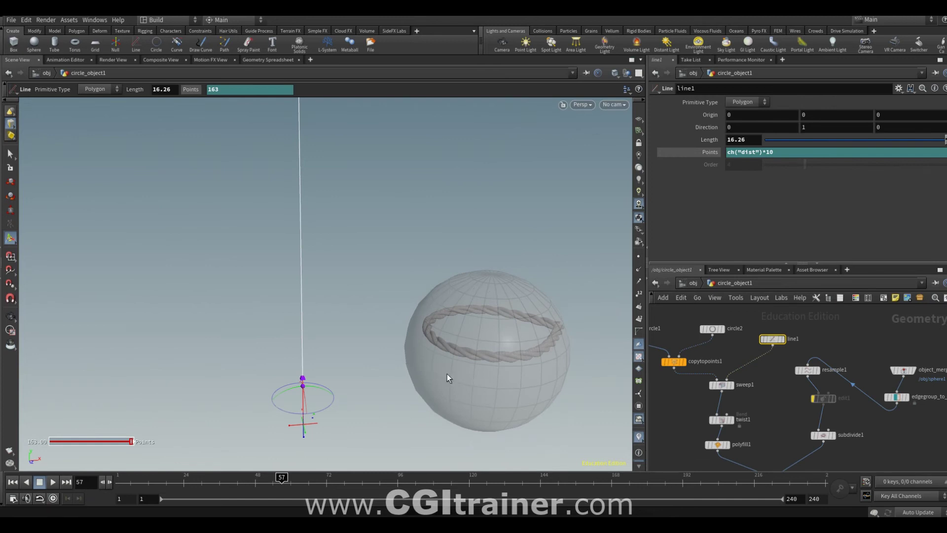
# Raise resample1's Segments to 22 to smooth the ring.
pyautogui.moveTo(897, 430); pyautogui.dragTo(855, 410, button='middle')
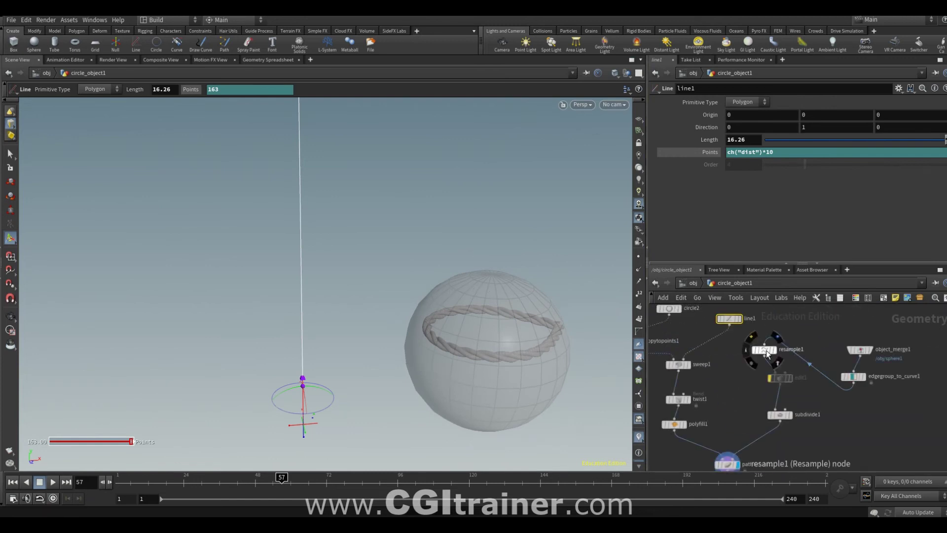
pyautogui.click(766, 352)
pyautogui.moveTo(781, 208); pyautogui.dragTo(840, 206)
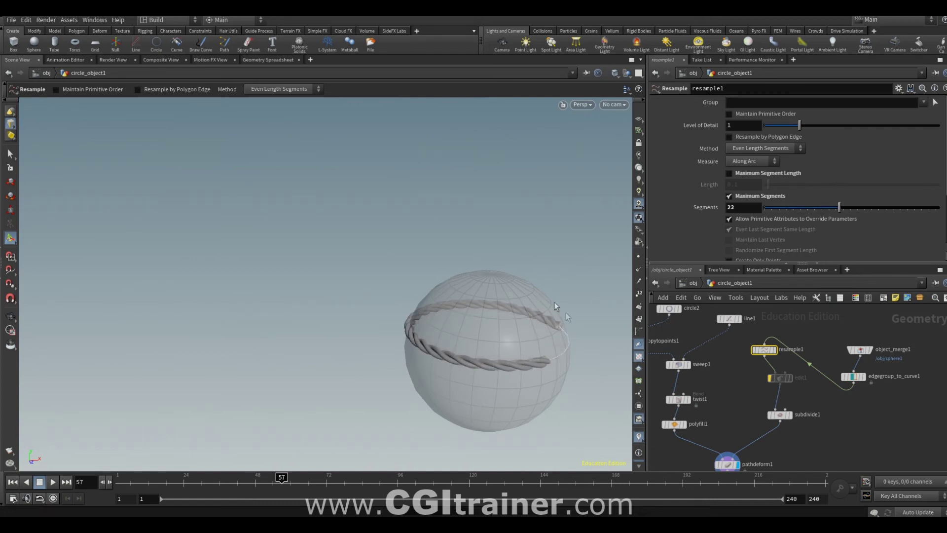
pyautogui.scroll(2, 723, 344)
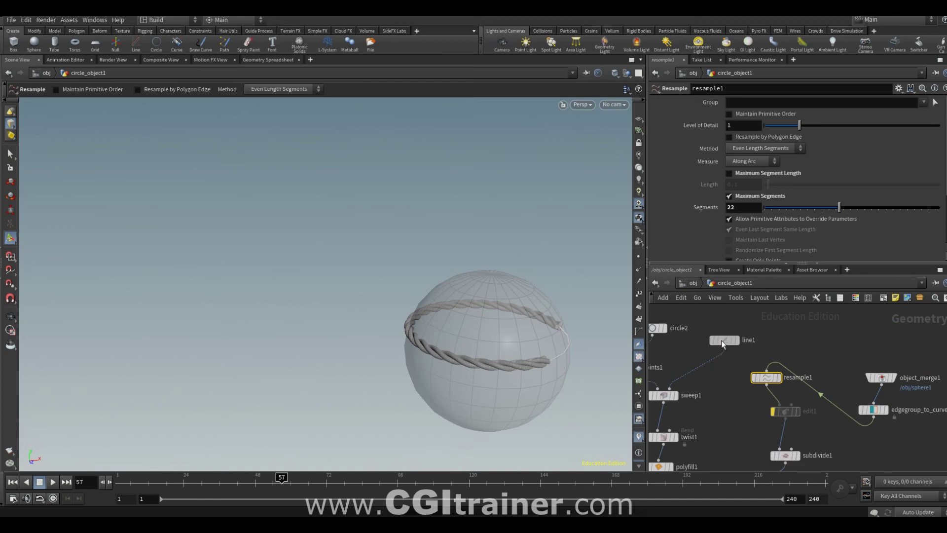
# Lengthen line1 to about 20.26 with the value ladder so the rope wraps the sphere.
pyautogui.click(723, 342)
pyautogui.middleClick(749, 139)
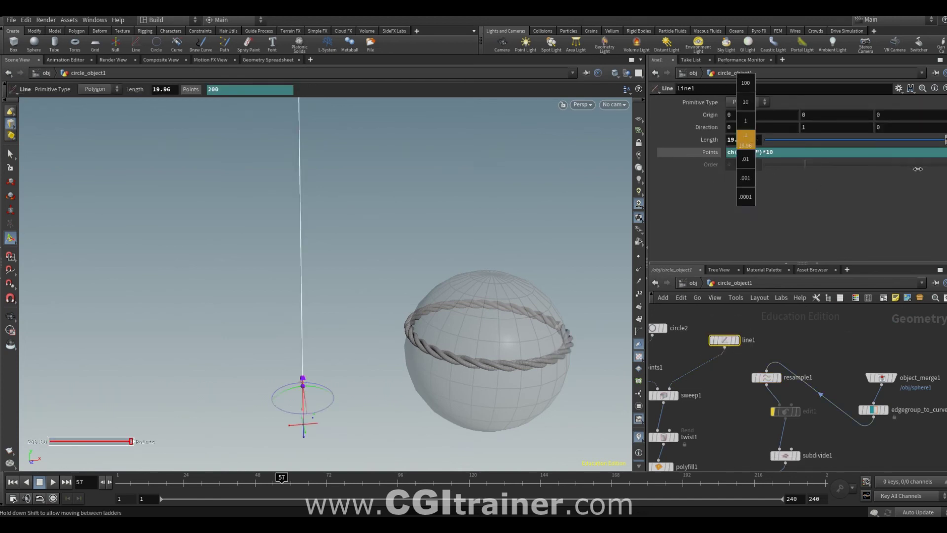
pyautogui.moveTo(926, 172); pyautogui.dragTo(750, 140, button='middle')
pyautogui.press('Escape')
pyautogui.moveTo(429, 228)
pyautogui.mouseDown()
pyautogui.moveTo(448, 226)
pyautogui.moveTo(288, 224)
pyautogui.moveTo(264, 237)
pyautogui.moveTo(319, 220)
pyautogui.mouseUp()
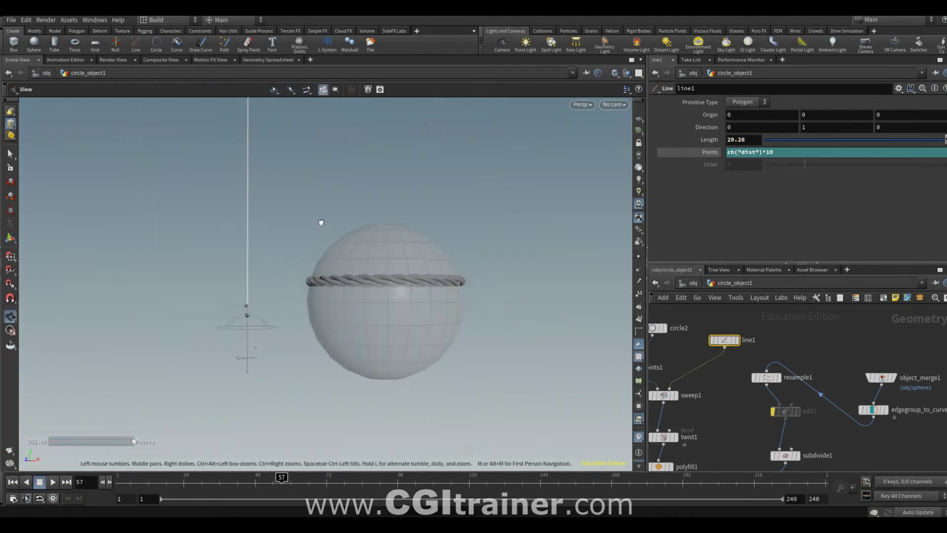
pyautogui.press('Return')
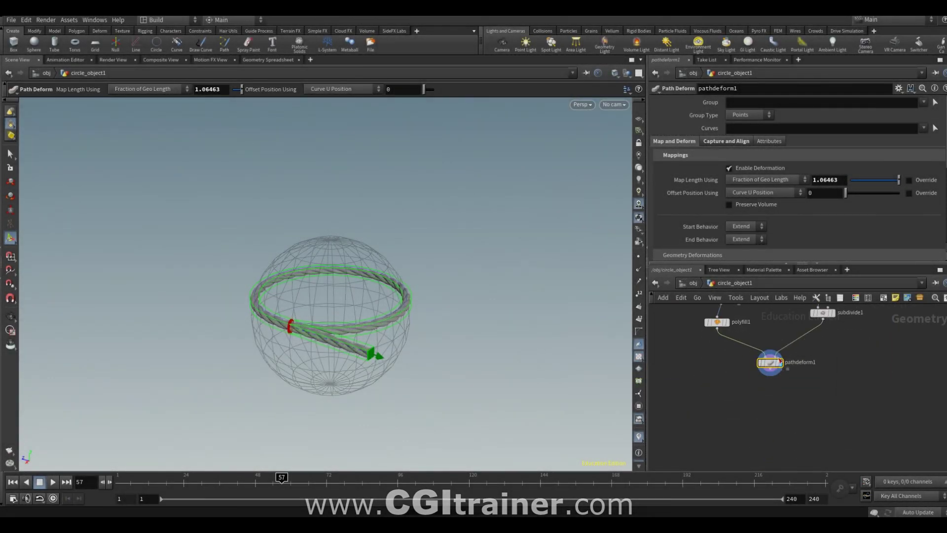
# Drag the Path Deform handle to Map Length 0.905 to close the ring, then display object_merge1.
pyautogui.moveTo(370, 353); pyautogui.dragTo(285, 345)
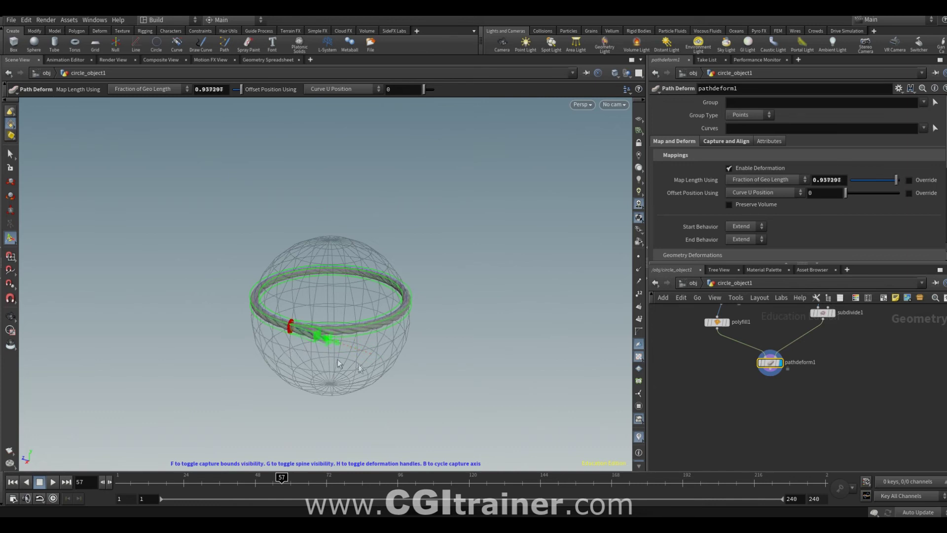
pyautogui.moveTo(337, 363); pyautogui.dragTo(365, 366)
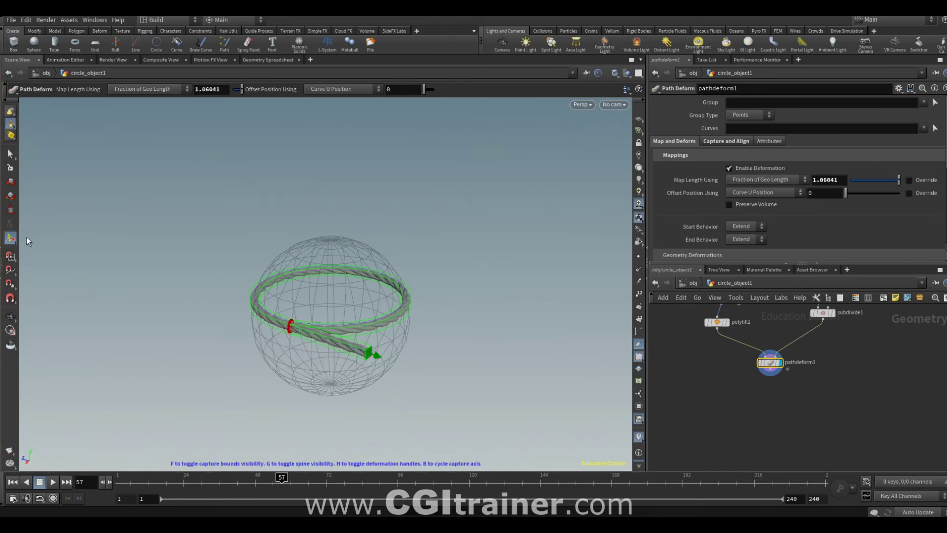
pyautogui.moveTo(368, 358); pyautogui.dragTo(284, 335)
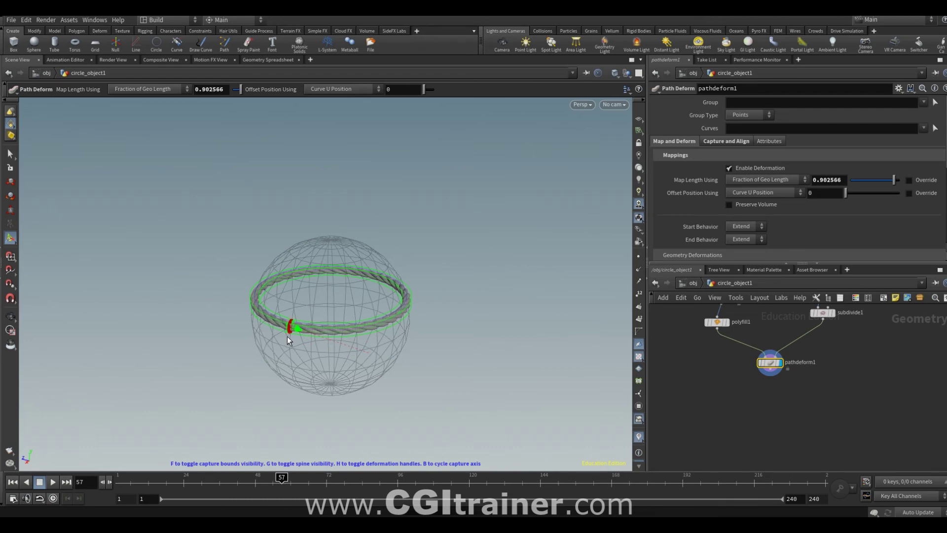
pyautogui.moveTo(287, 336)
pyautogui.mouseDown()
pyautogui.moveTo(305, 334)
pyautogui.moveTo(286, 319)
pyautogui.moveTo(292, 324)
pyautogui.mouseUp()
pyautogui.moveTo(921, 340)
pyautogui.mouseDown(button='middle')
pyautogui.moveTo(924, 424)
pyautogui.moveTo(839, 417)
pyautogui.mouseUp(button='middle')
pyautogui.click(787, 331)
pyautogui.moveTo(786, 331); pyautogui.dragTo(824, 336)
# Draw a curve stroke on the sphere's surface with Draw Curve.
pyautogui.click(815, 331)
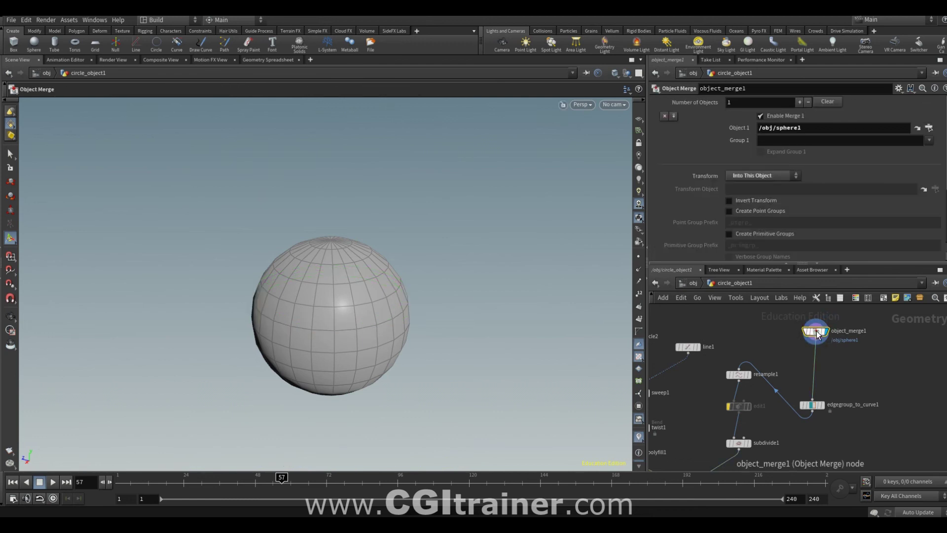
pyautogui.click(206, 49)
pyautogui.moveTo(297, 351); pyautogui.dragTo(296, 342)
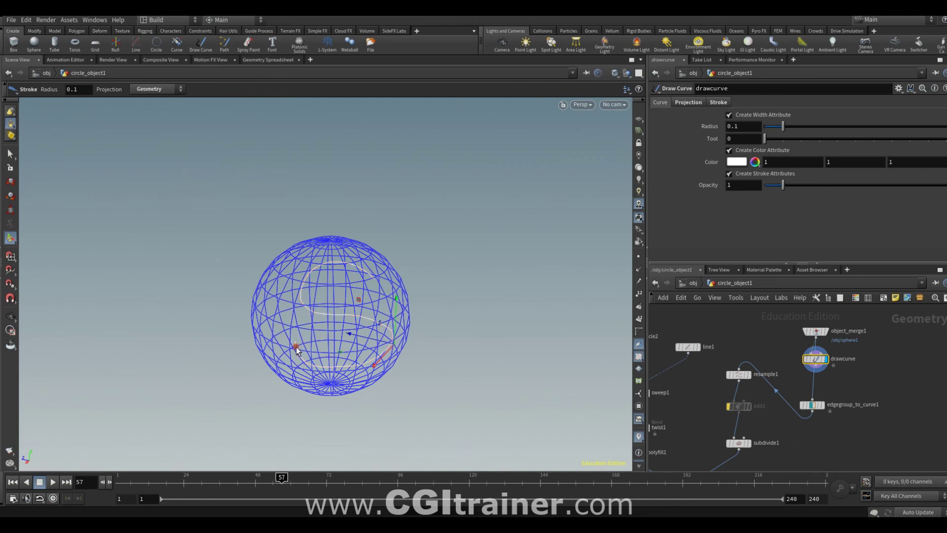
# Wire drawcurve into resample1 and shorten Map Length to 0.575 for an S shape.
pyautogui.moveTo(772, 422); pyautogui.dragTo(784, 398, button='middle')
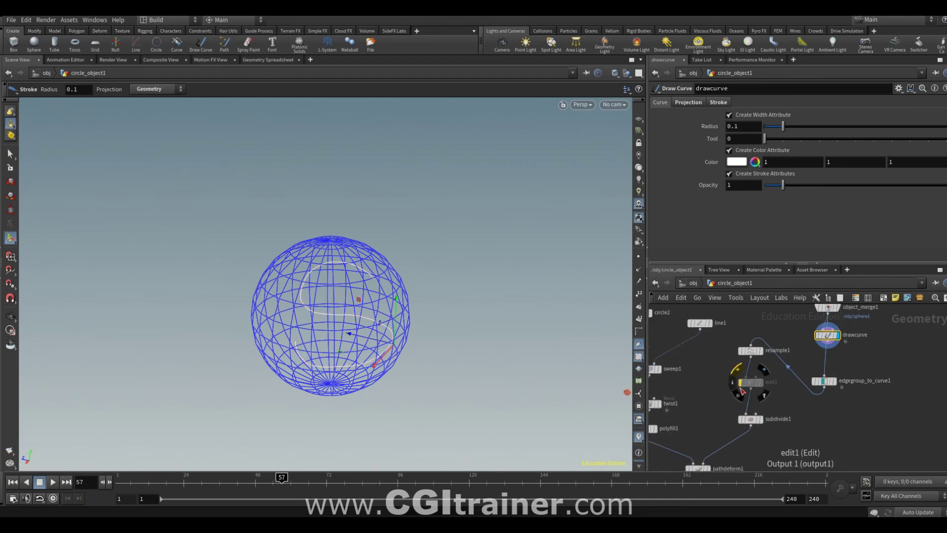
pyautogui.click(752, 345)
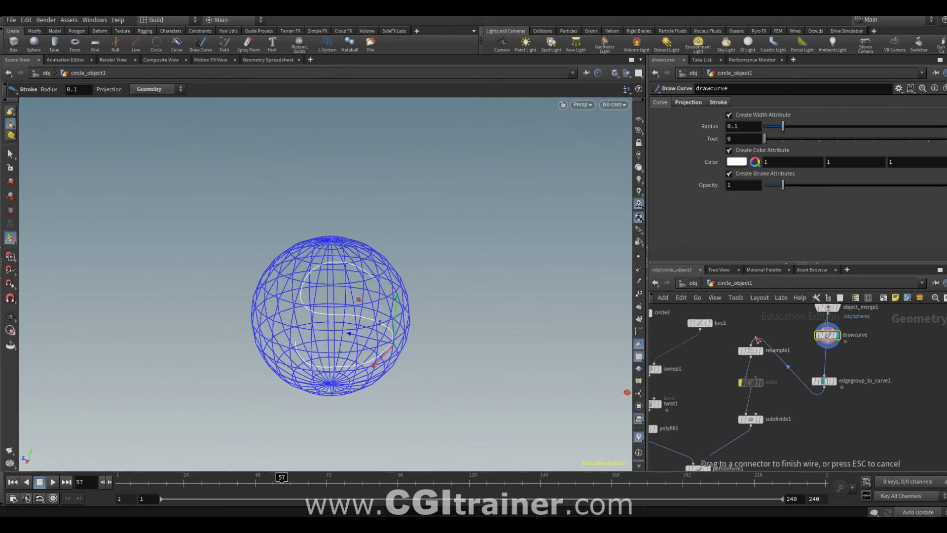
pyautogui.click(823, 347)
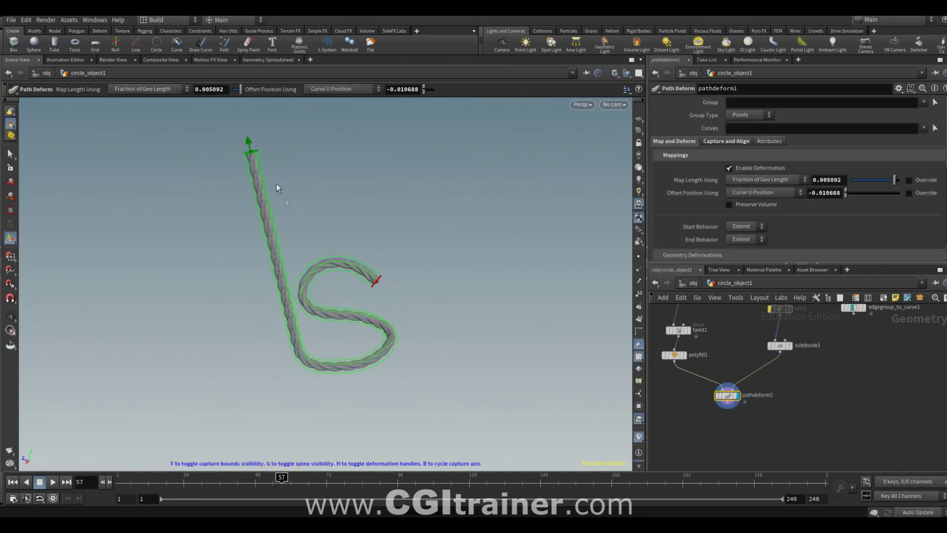
pyautogui.moveTo(276, 188)
pyautogui.mouseDown()
pyautogui.moveTo(371, 415)
pyautogui.moveTo(399, 295)
pyautogui.moveTo(282, 262)
pyautogui.moveTo(395, 348)
pyautogui.moveTo(312, 365)
pyautogui.moveTo(294, 327)
pyautogui.moveTo(295, 349)
pyautogui.mouseUp()
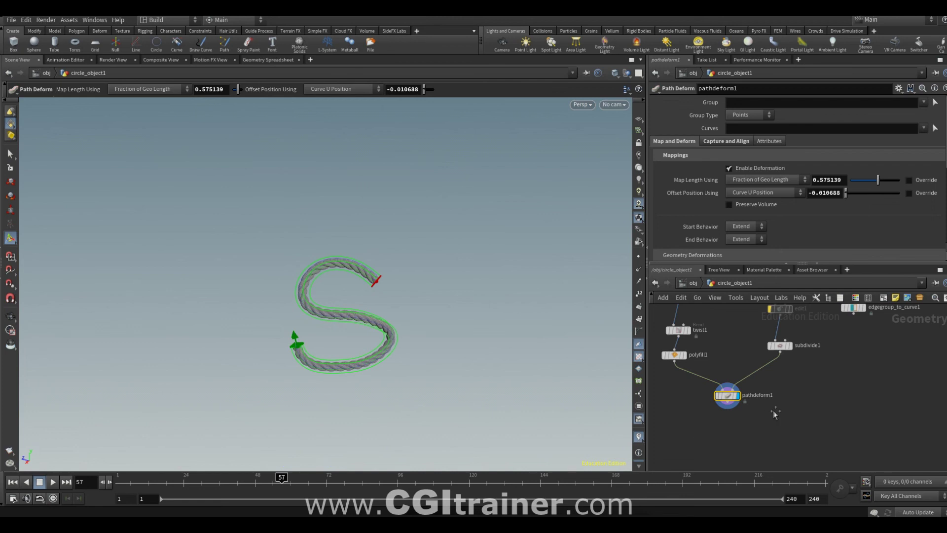
# Drag the Path Deform handle to extend the rope along the S curve.
pyautogui.moveTo(730, 345); pyautogui.dragTo(789, 410, button='middle')
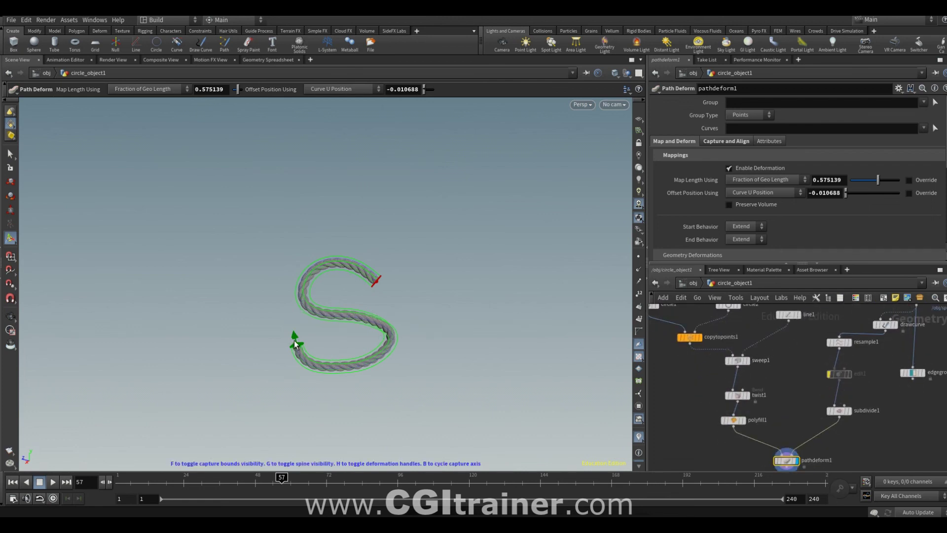
pyautogui.moveTo(295, 349); pyautogui.dragTo(282, 313)
pyautogui.moveTo(249, 202); pyautogui.dragTo(245, 213)
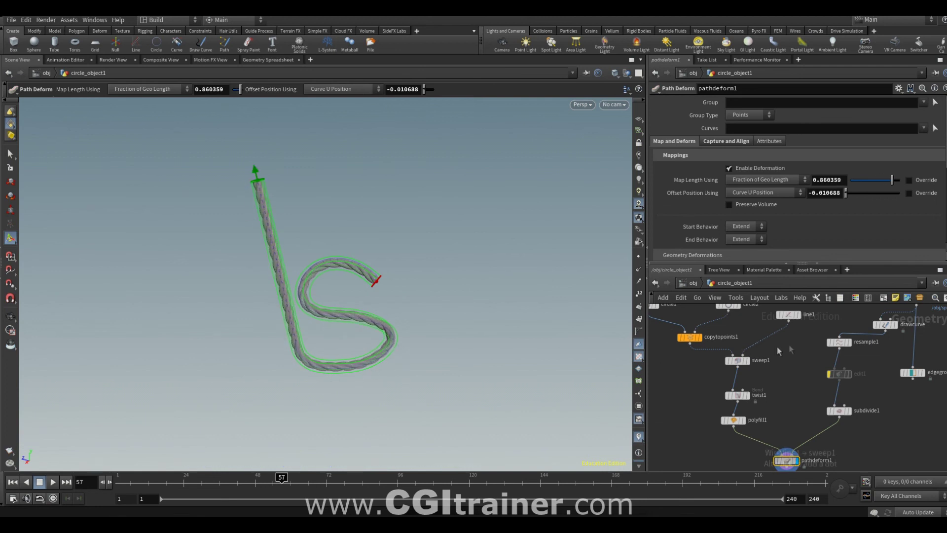
# Shorten line1's Length to about 9.86.
pyautogui.click(788, 316)
pyautogui.moveTo(735, 140); pyautogui.dragTo(944, 159, button='middle')
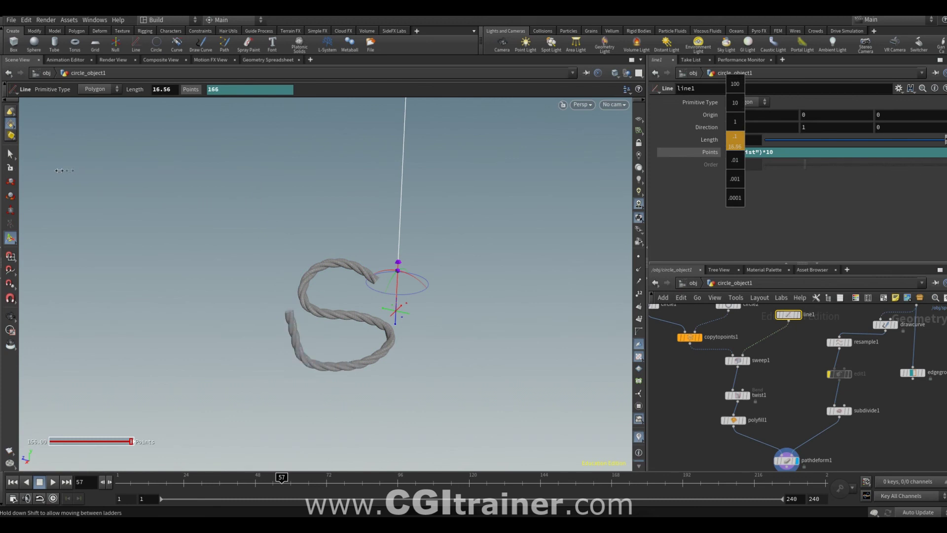
pyautogui.moveTo(848, 180); pyautogui.dragTo(789, 197, button='middle')
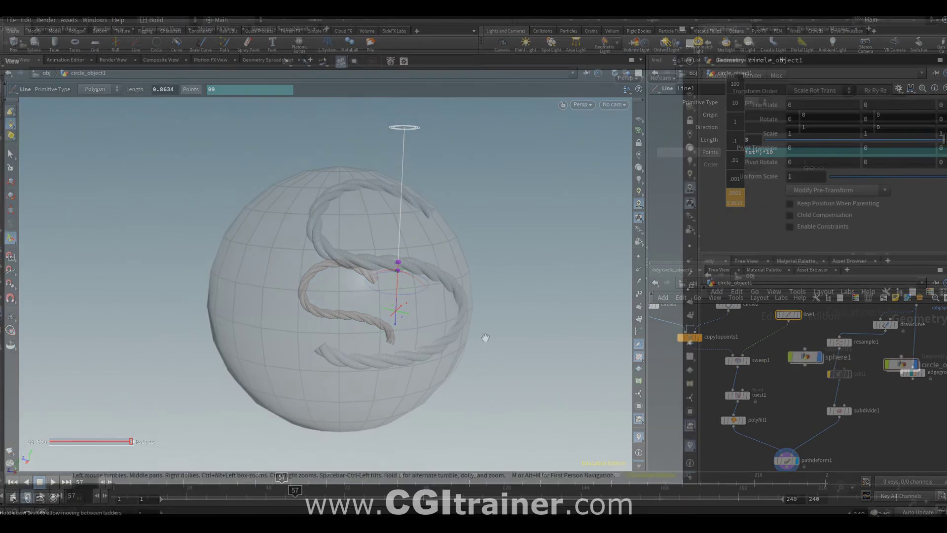